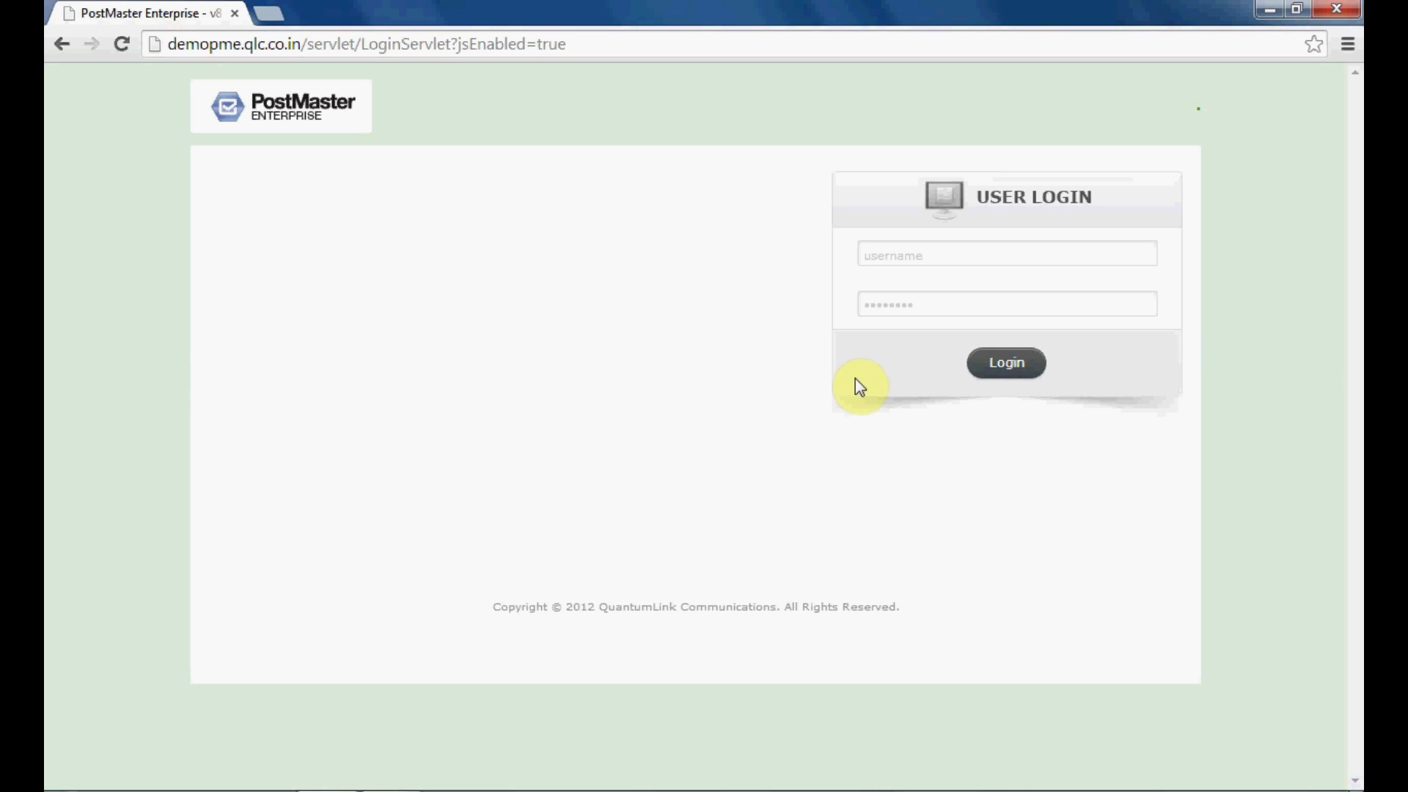
Log in to the admin console as 'admin' with the administrator password
left_click(907, 260)
key("Tab")
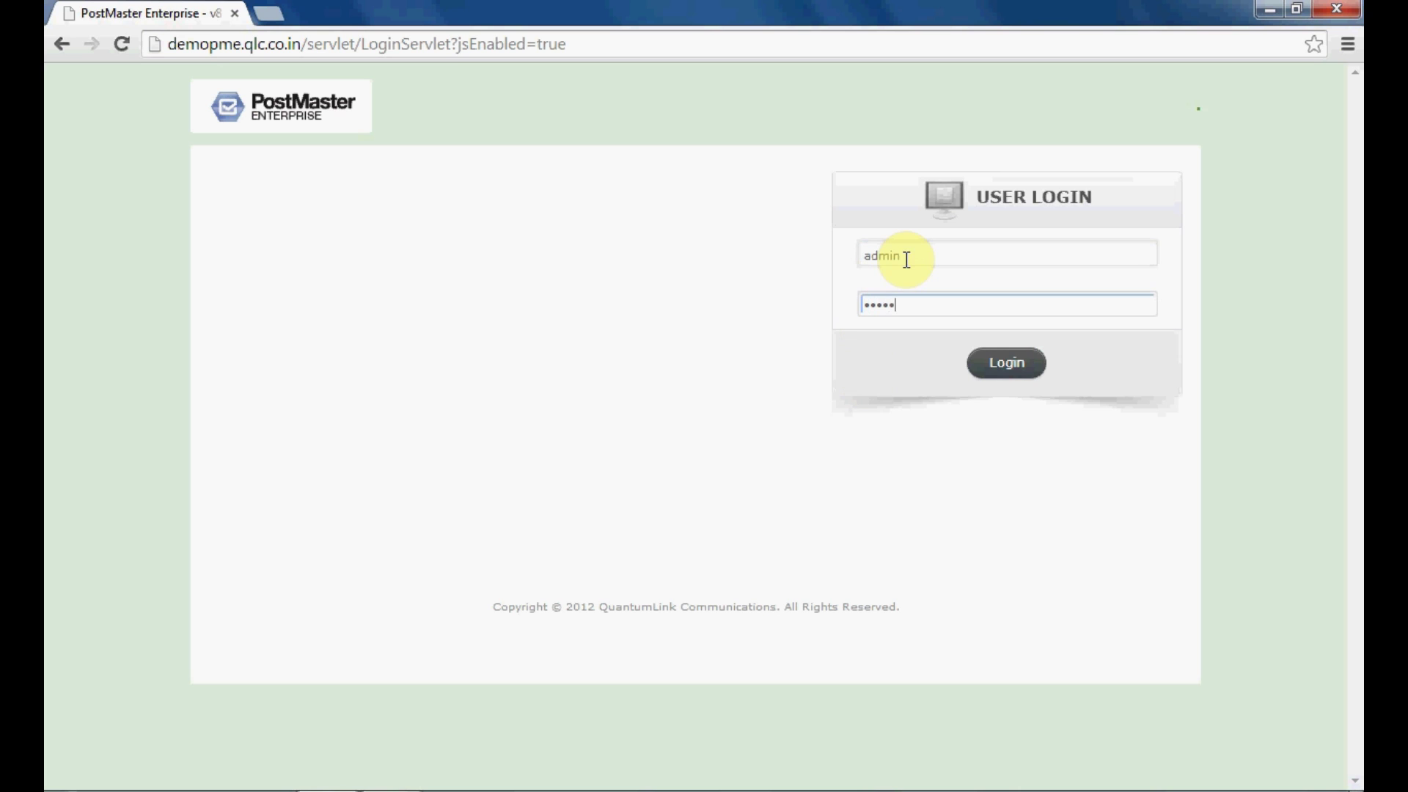
left_click(1007, 365)
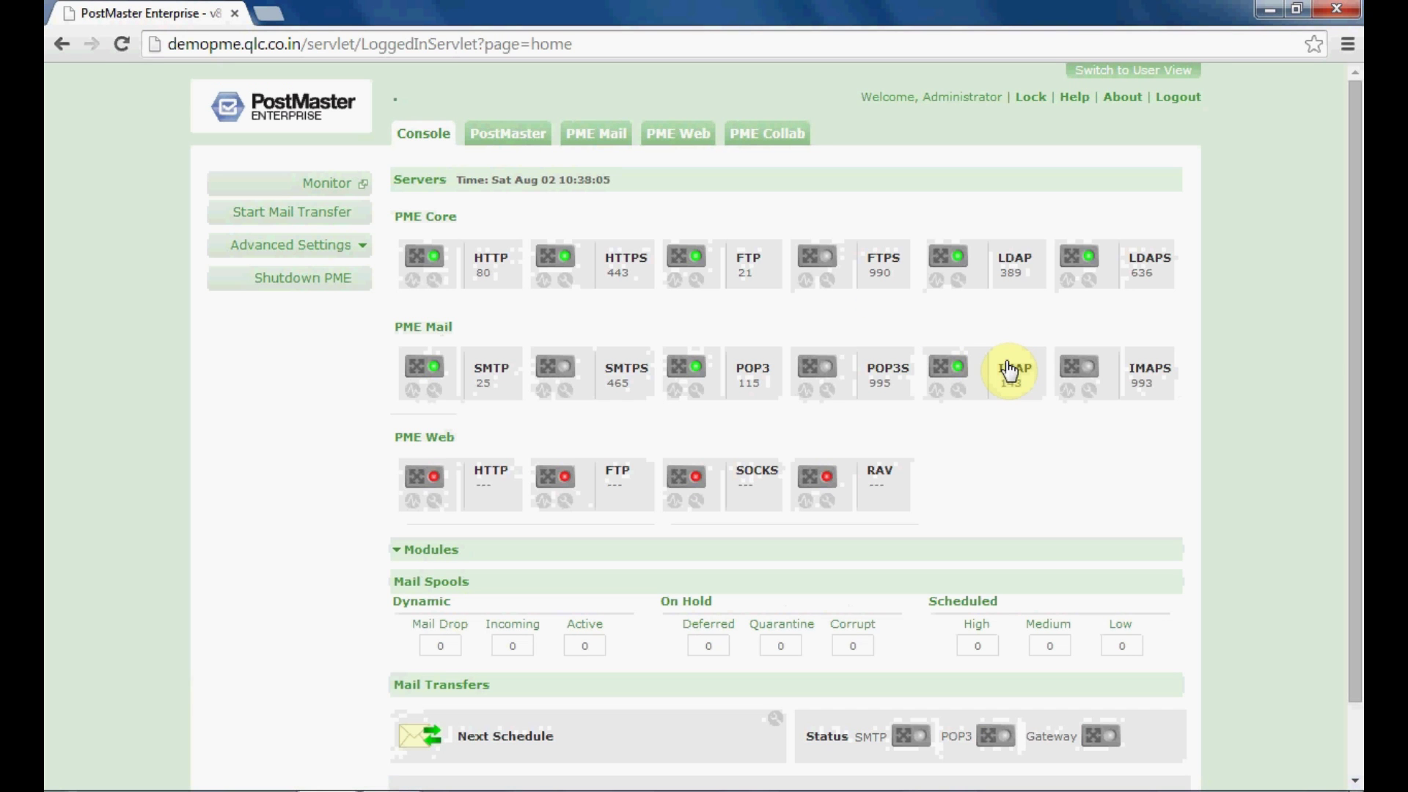
Open User Manager under PostMaster > Manage Accounts > Users and start a new user
left_click(495, 139)
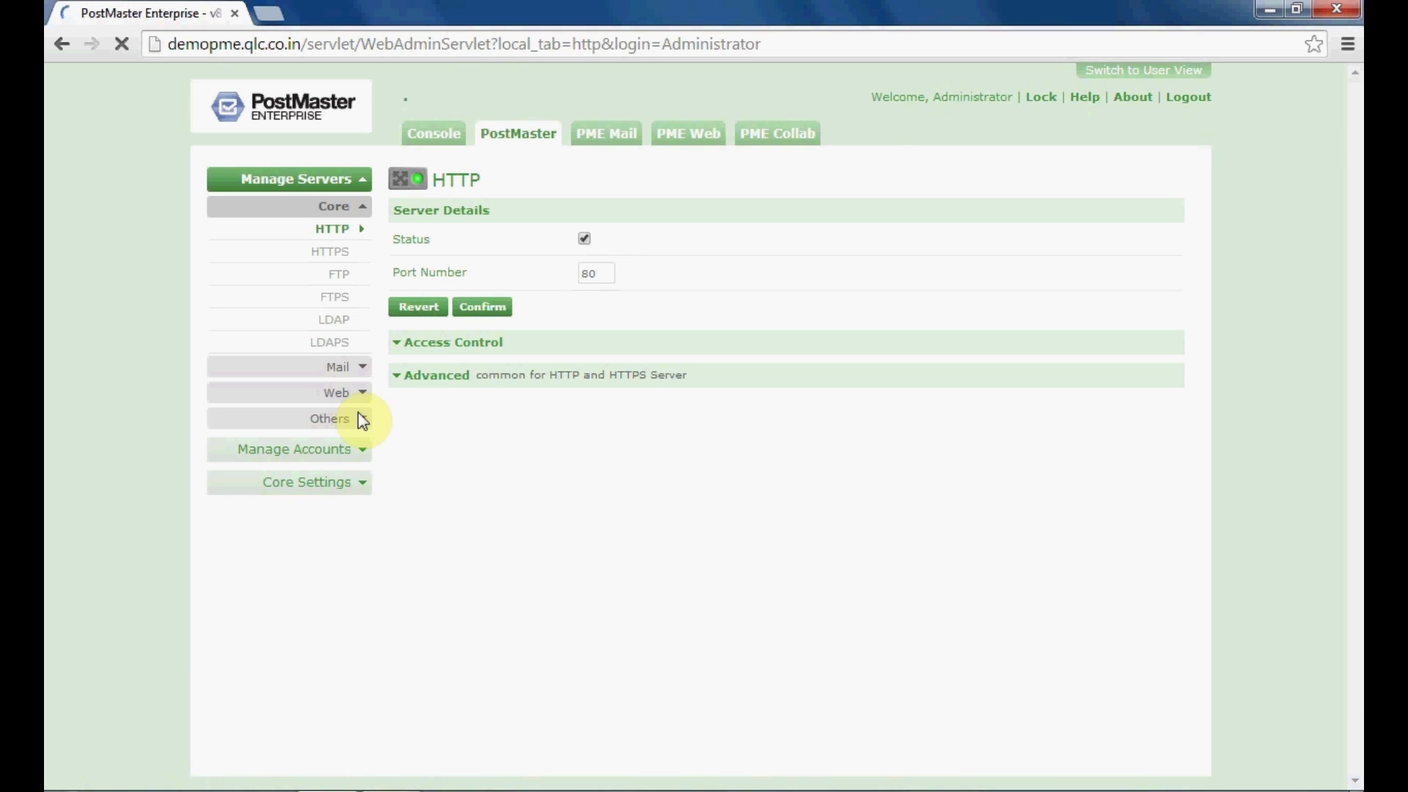
left_click(345, 455)
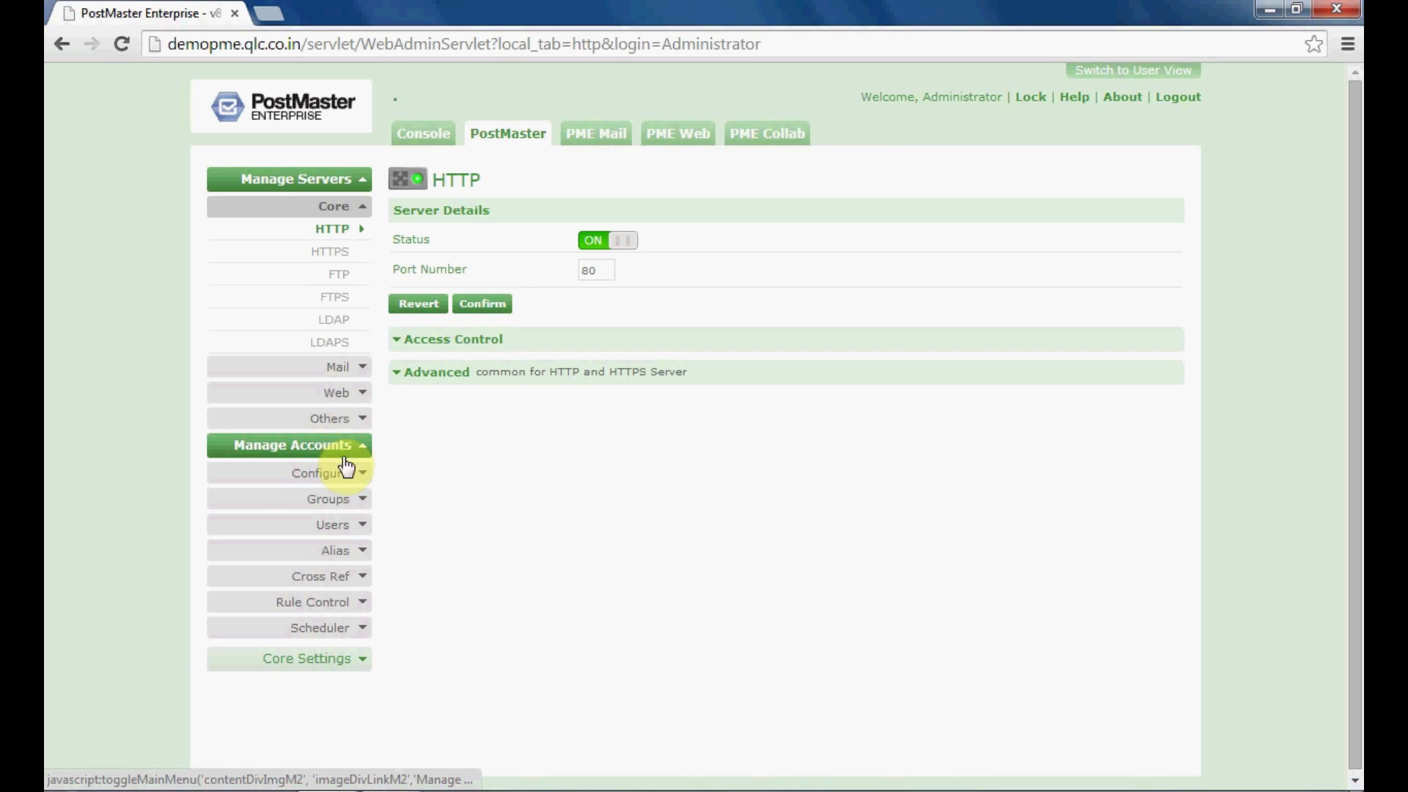
left_click(339, 525)
left_click(339, 545)
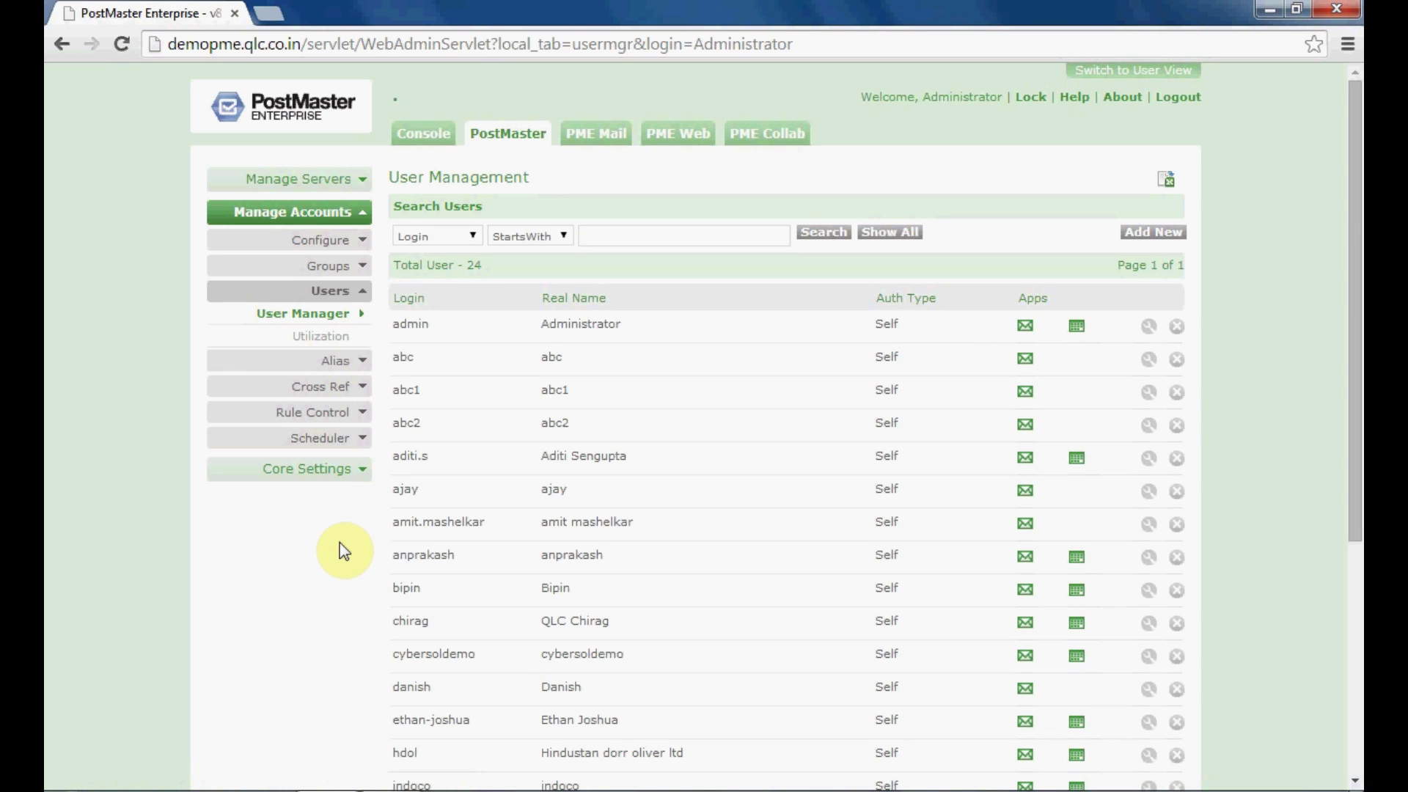
left_click(1154, 240)
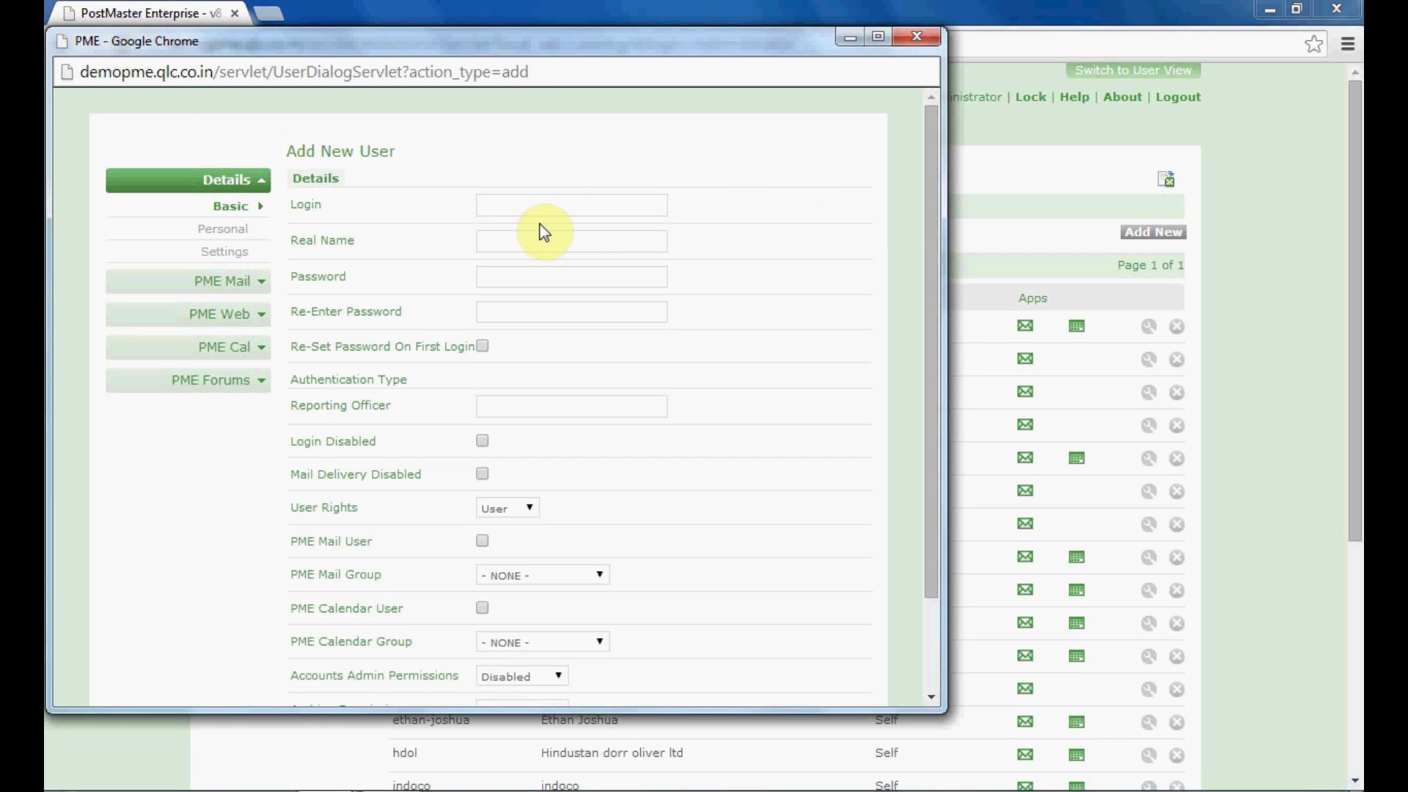
Enter the new user's login name, real name, password and matching re-entered password
left_click(538, 207)
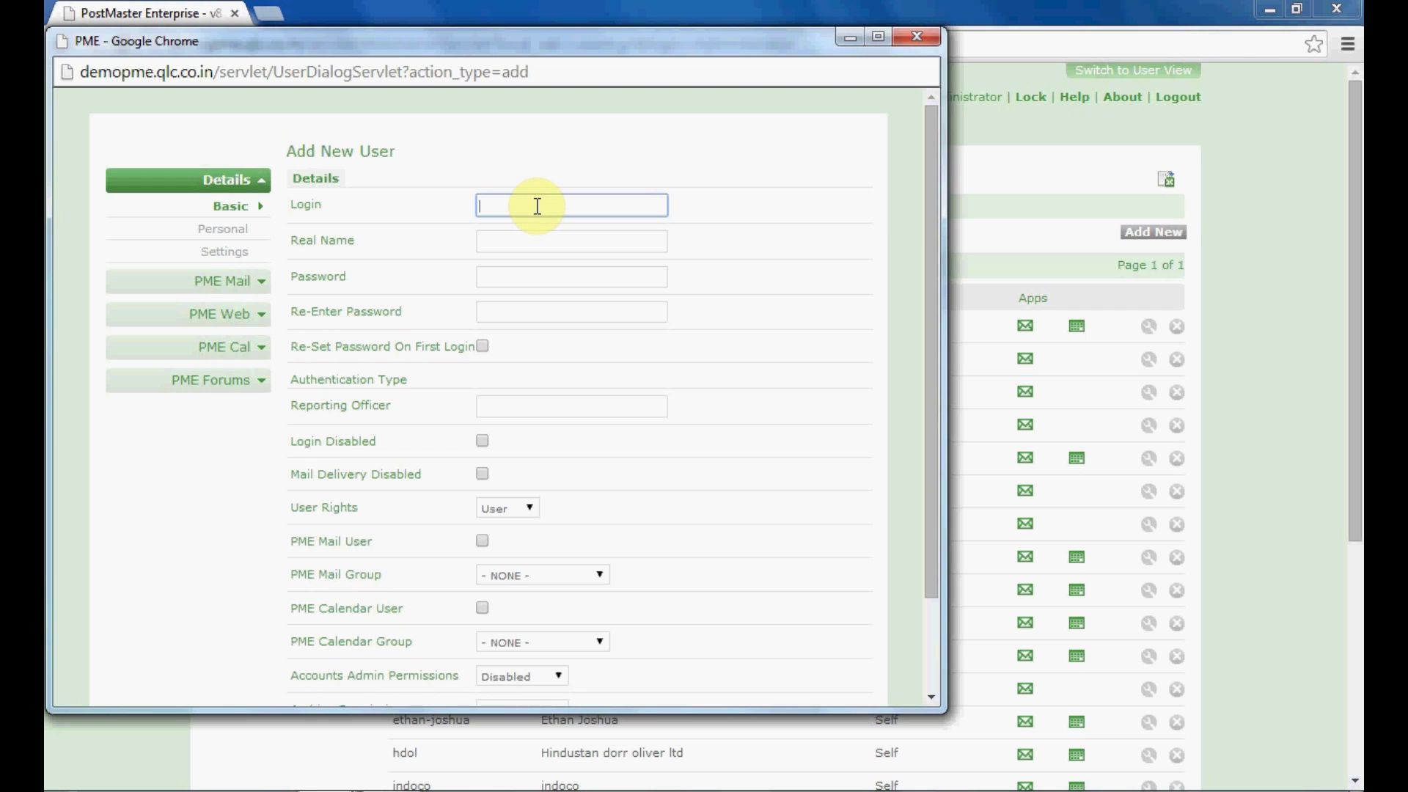
type("steve.jobs")
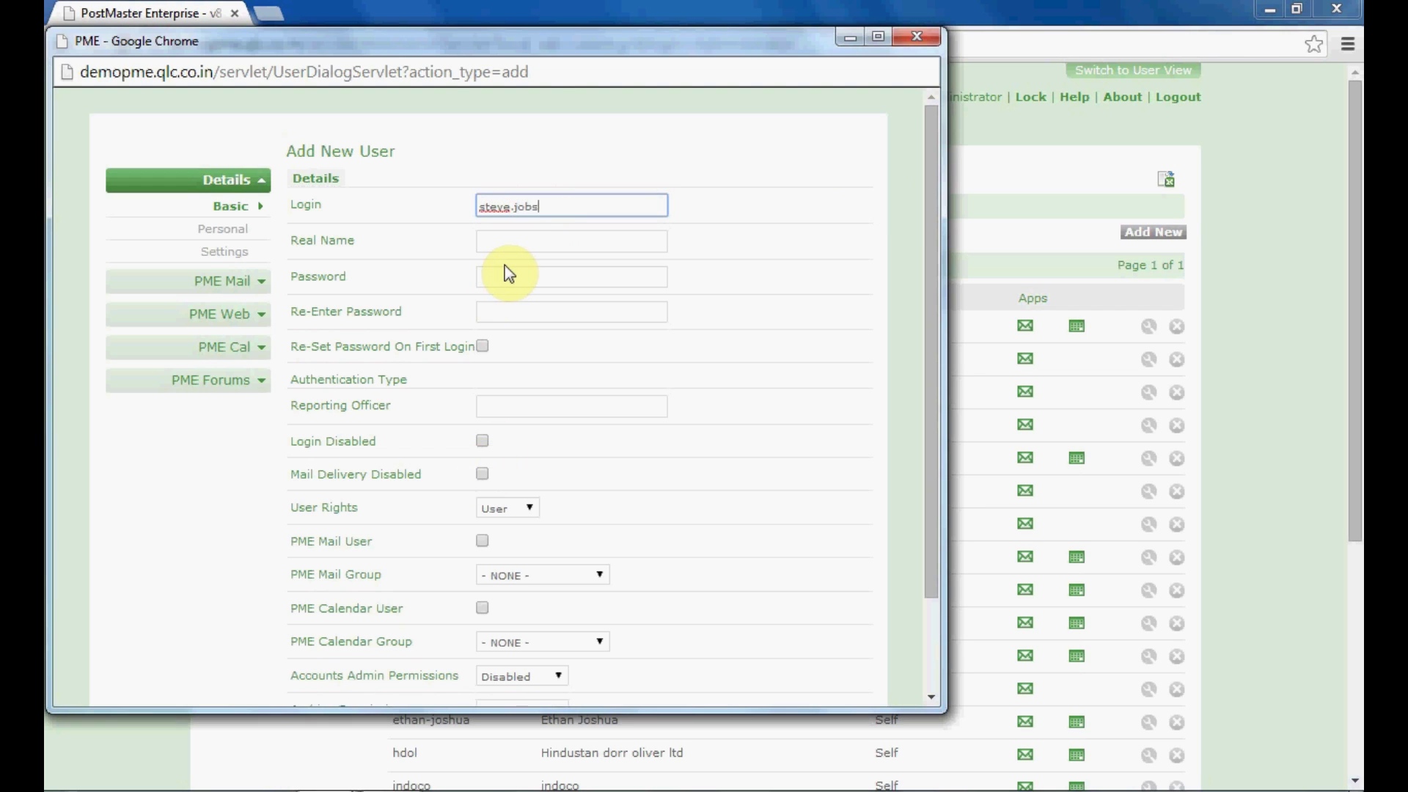
left_click(506, 243)
type("Steve Jobs")
left_click(491, 280)
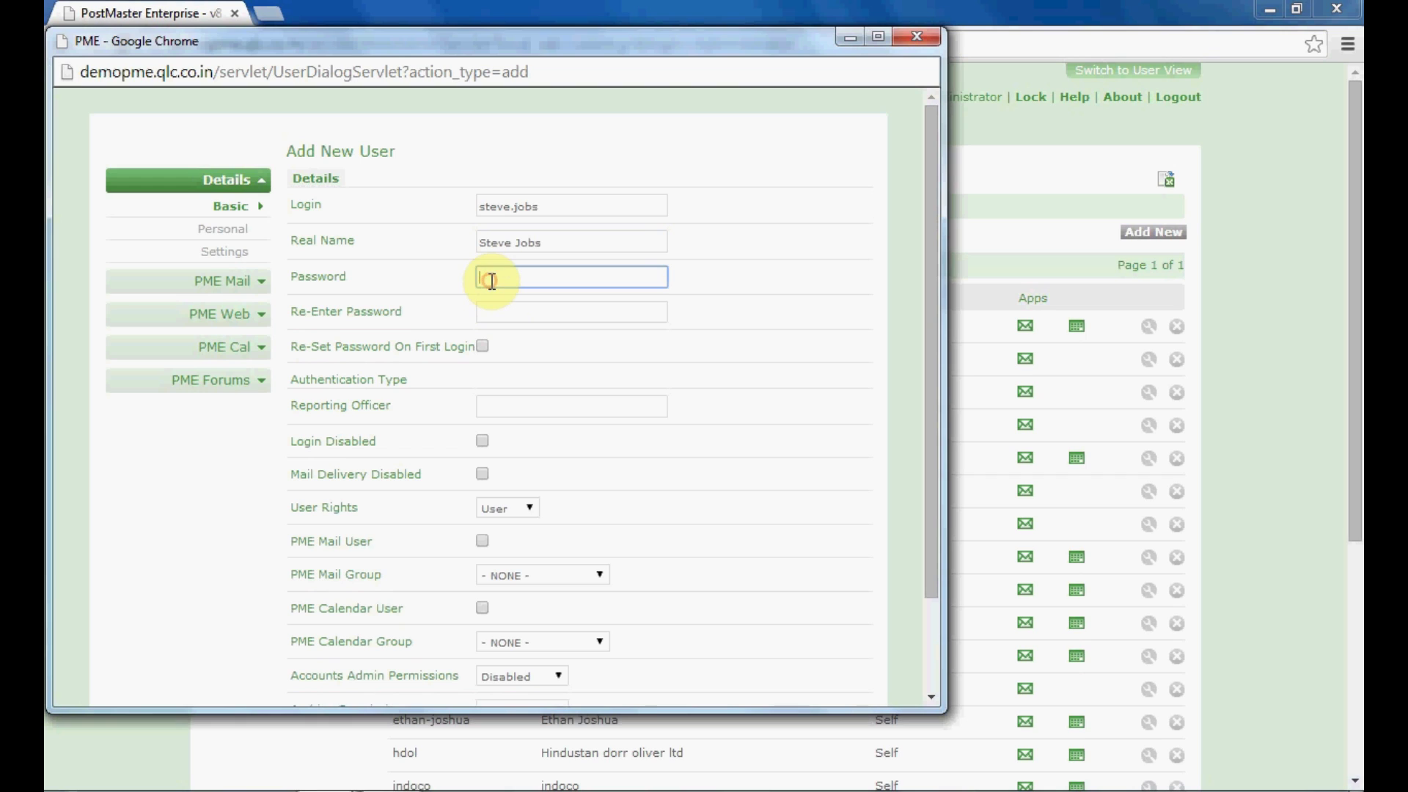
type("•••")
left_click(490, 309)
type("•••")
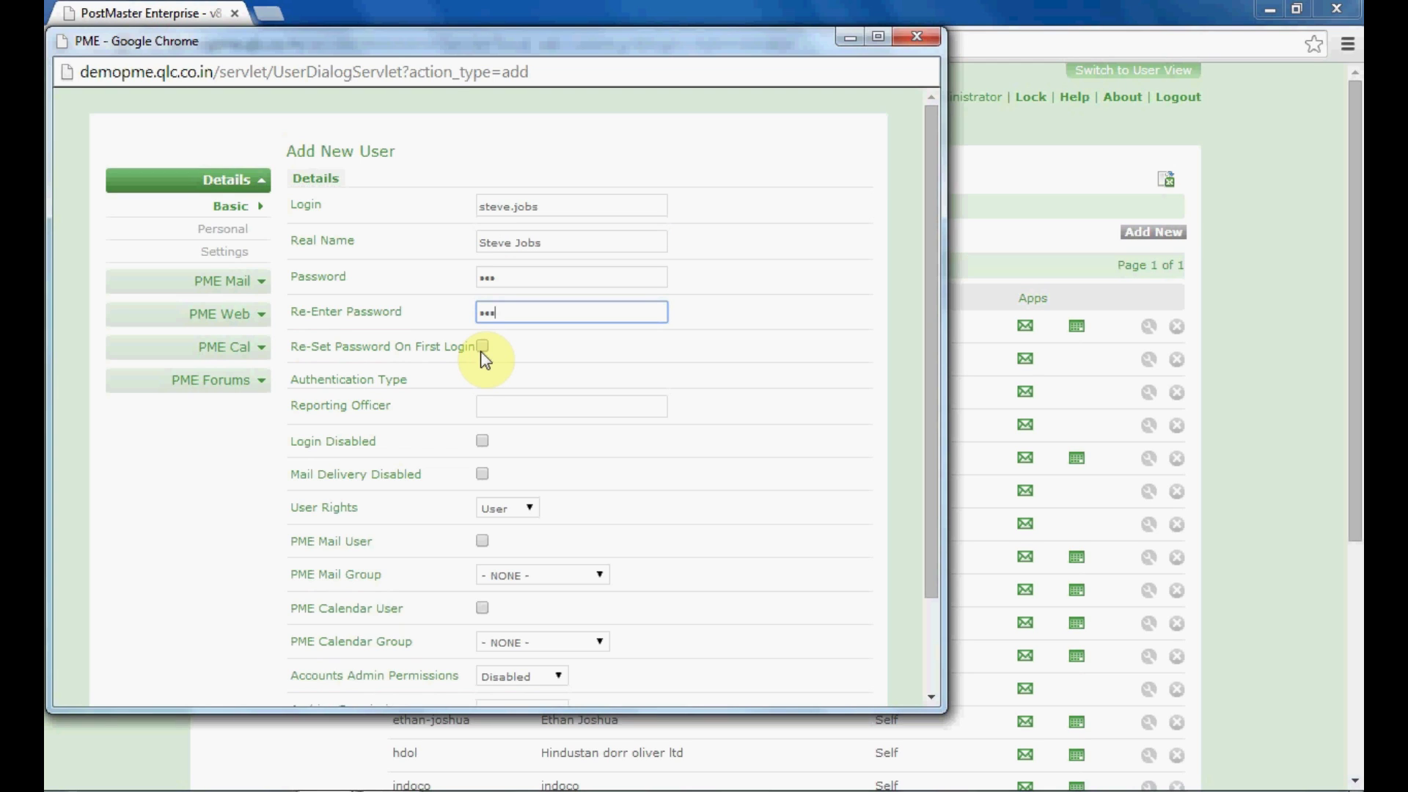
Make the user a PME Mail User with the Mail Group left at NONE
left_click(488, 405)
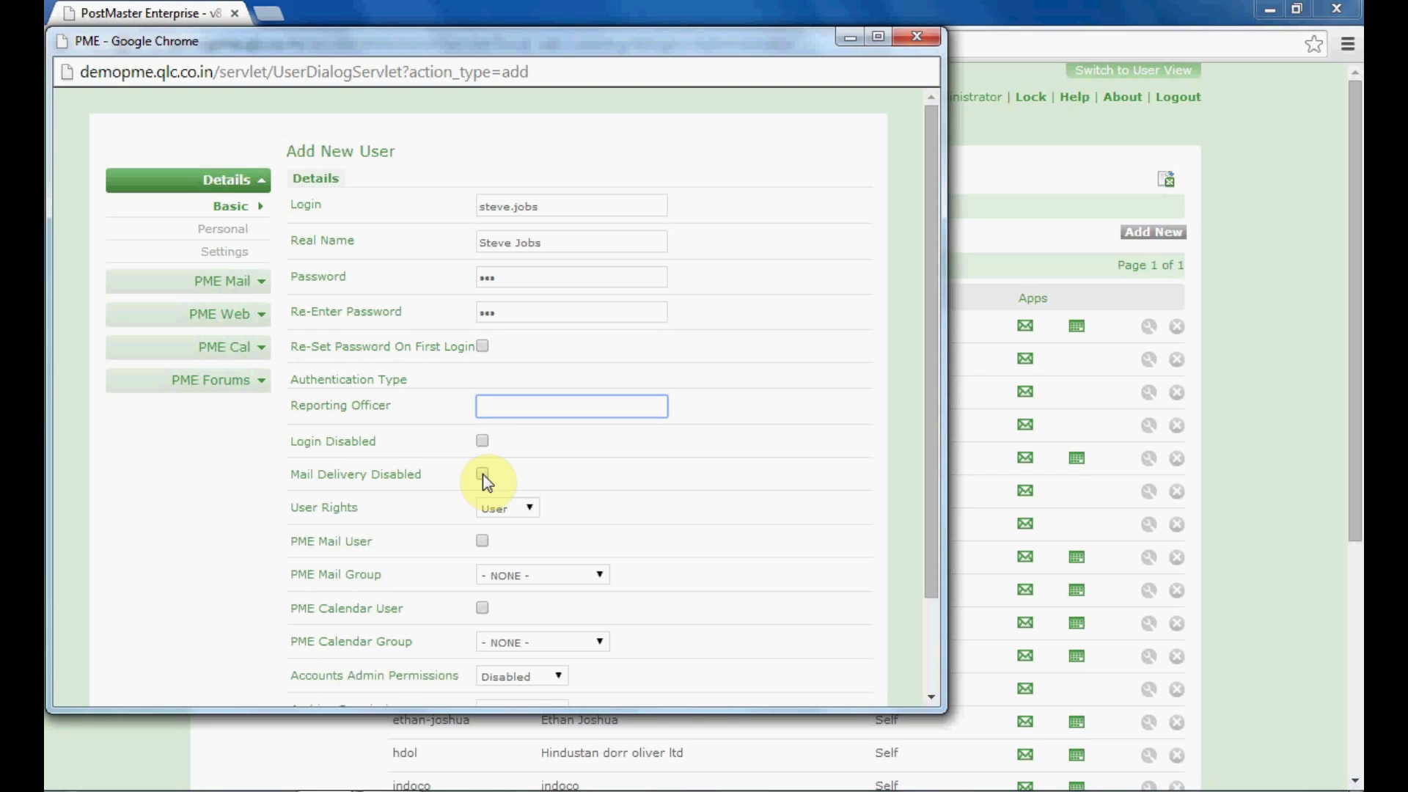
left_click(495, 518)
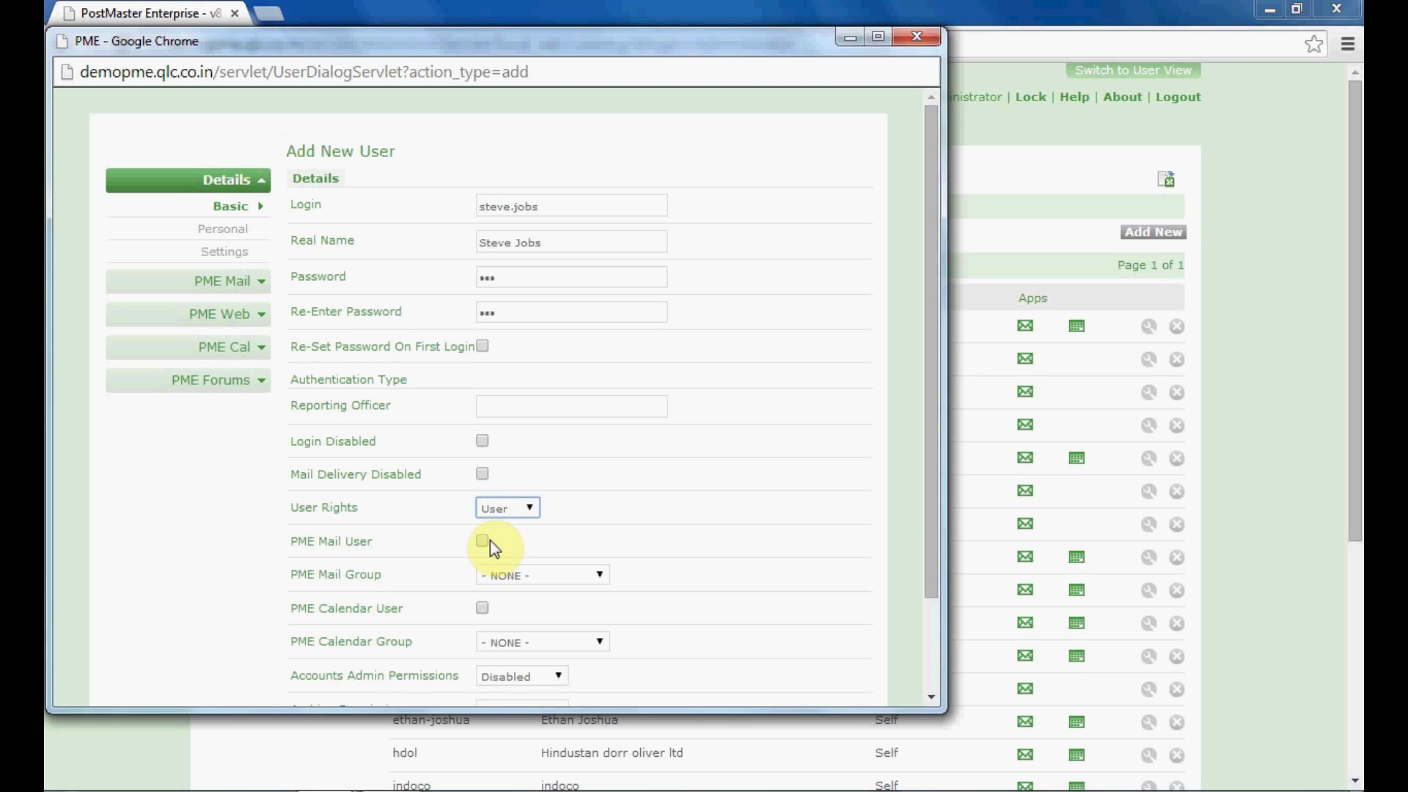
left_click(484, 542)
left_click(497, 576)
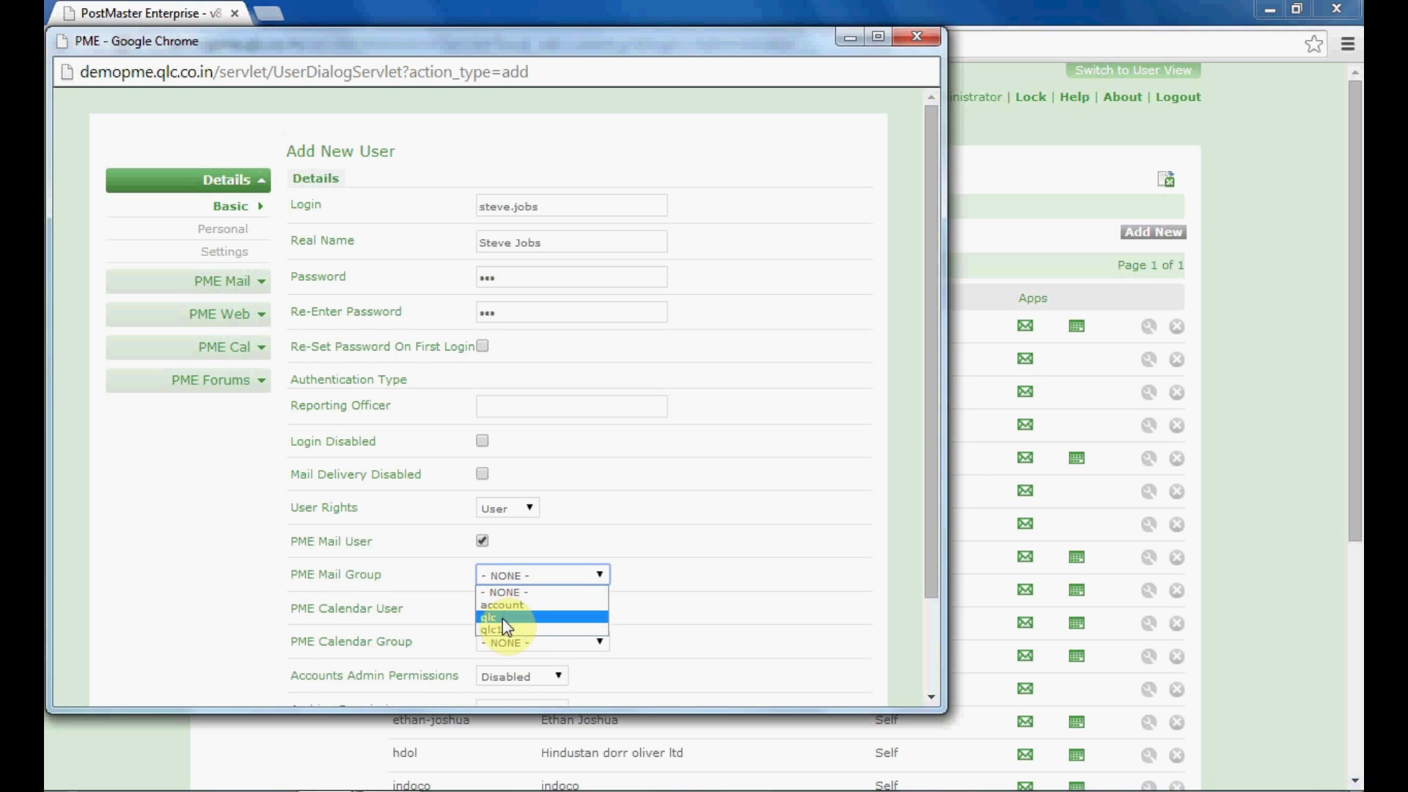
left_click(503, 572)
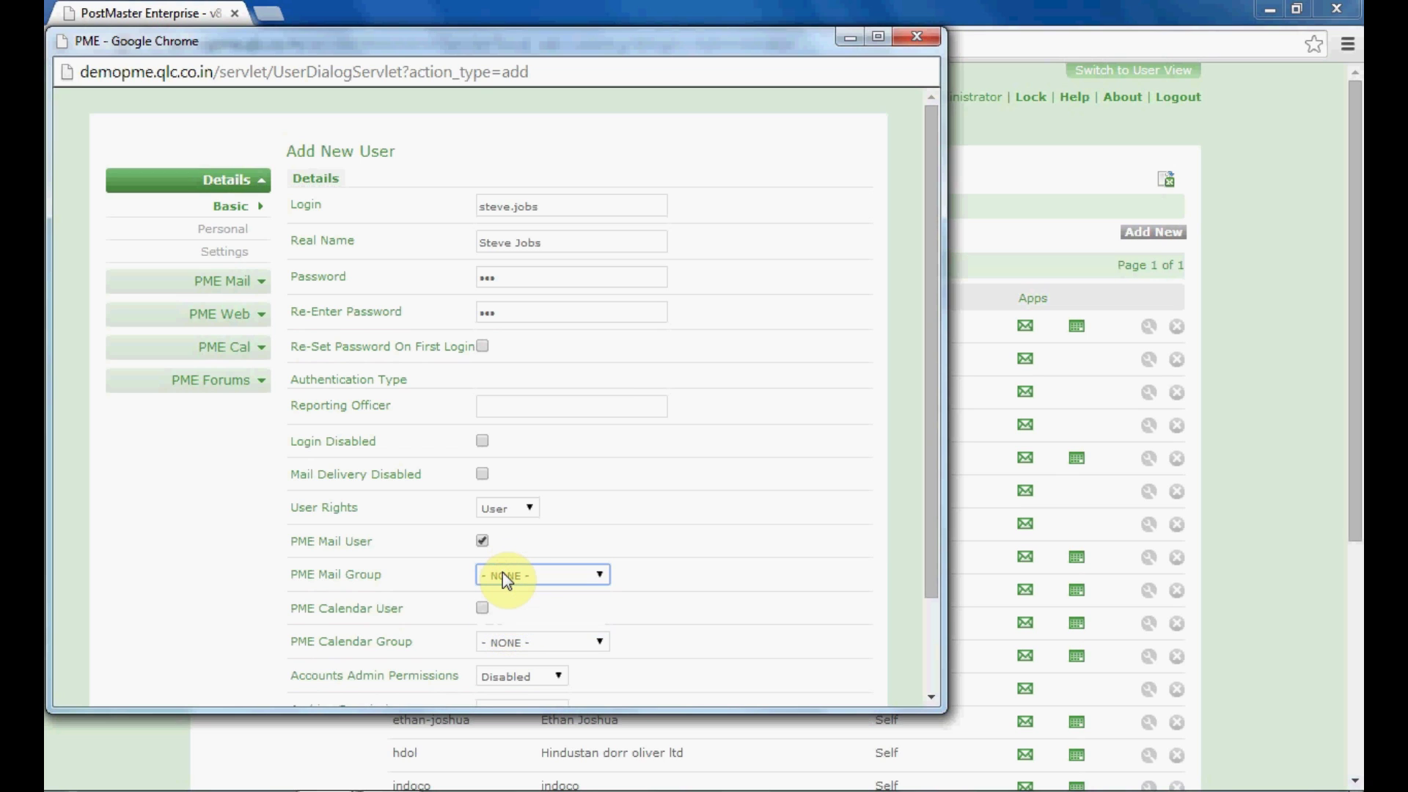
Make the user a PME Calendar User with the Calendar Group left at NONE
left_click(482, 613)
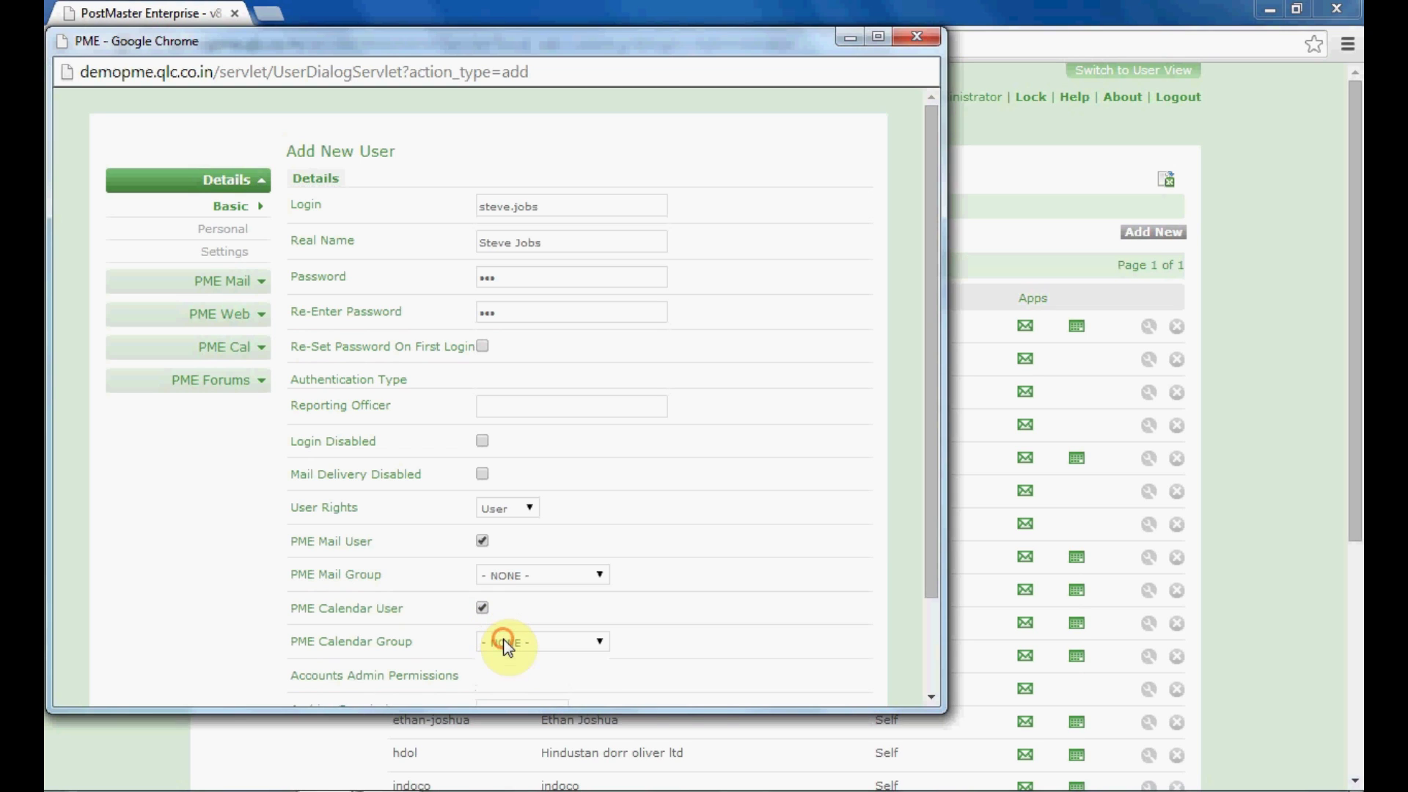
left_click(503, 643)
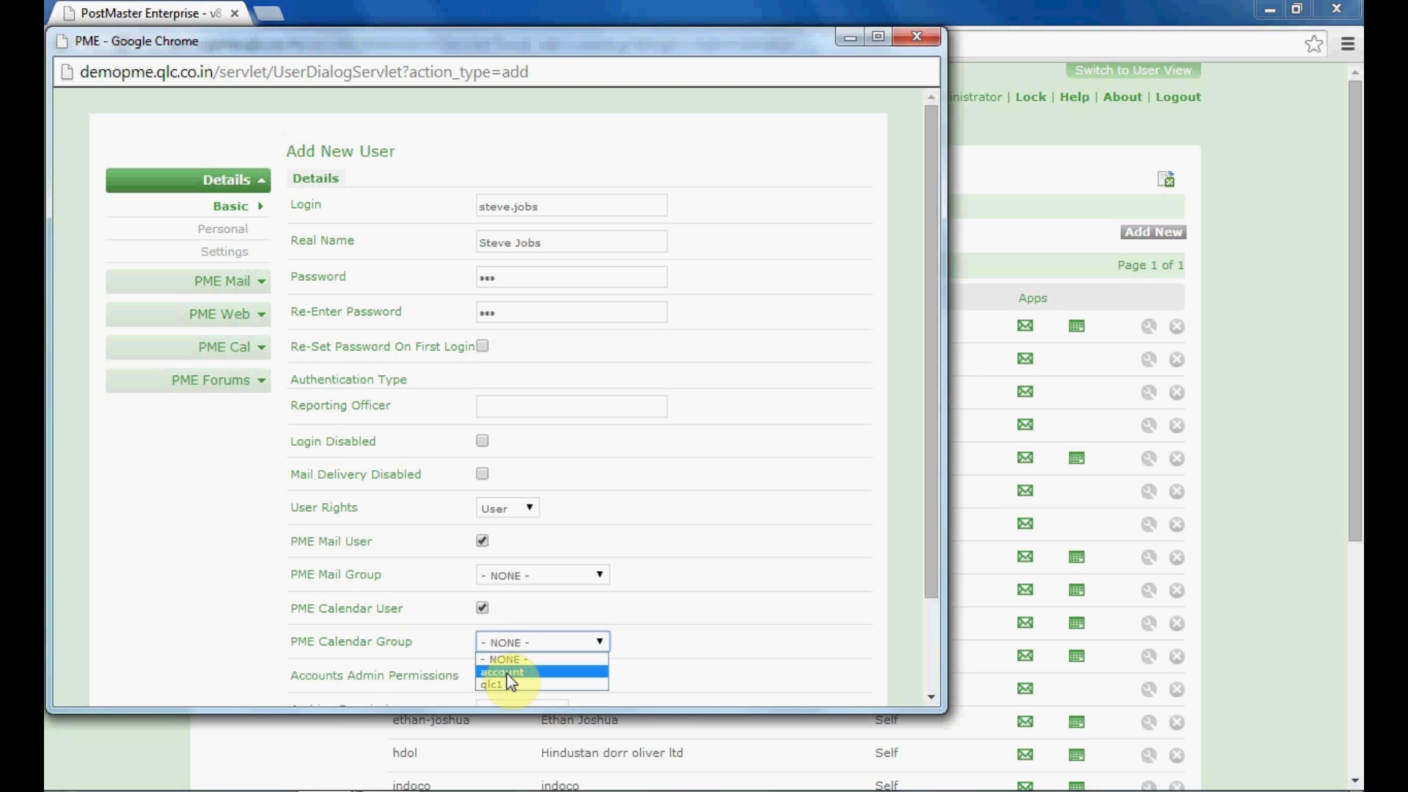
left_click(505, 643)
left_click_drag(935, 594, 935, 680)
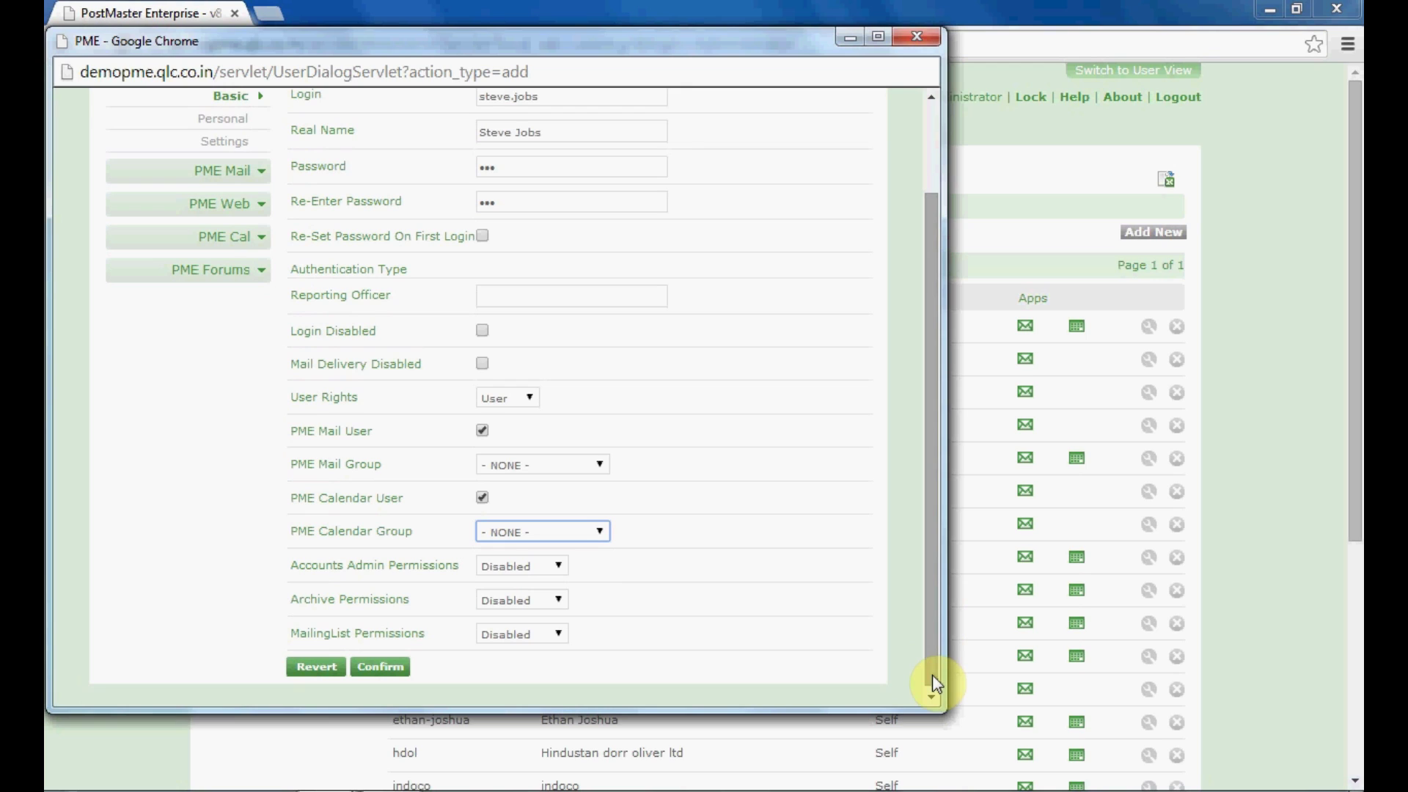
Keep accounts admin, archive and mailing list permissions Disabled and confirm the new user
left_click(544, 569)
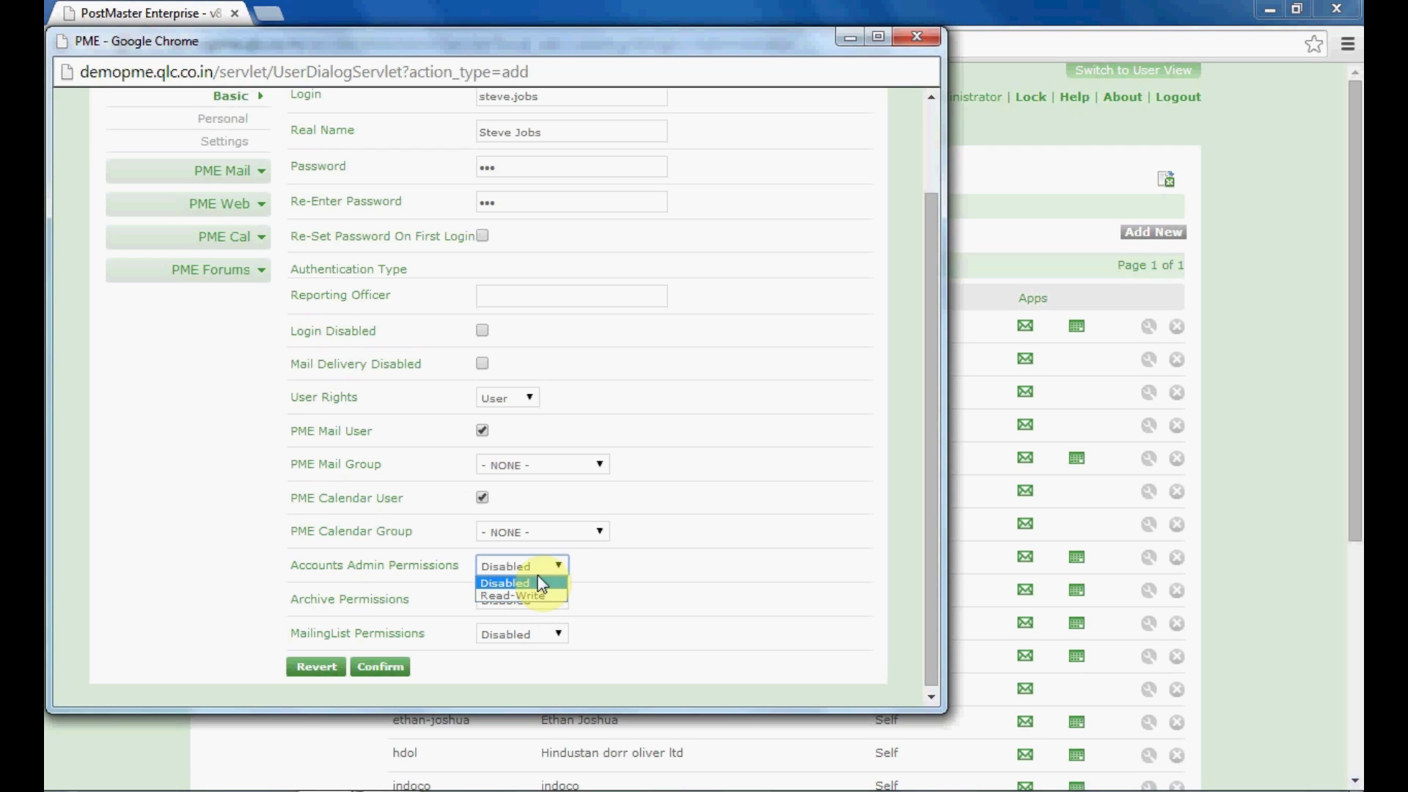
left_click(530, 559)
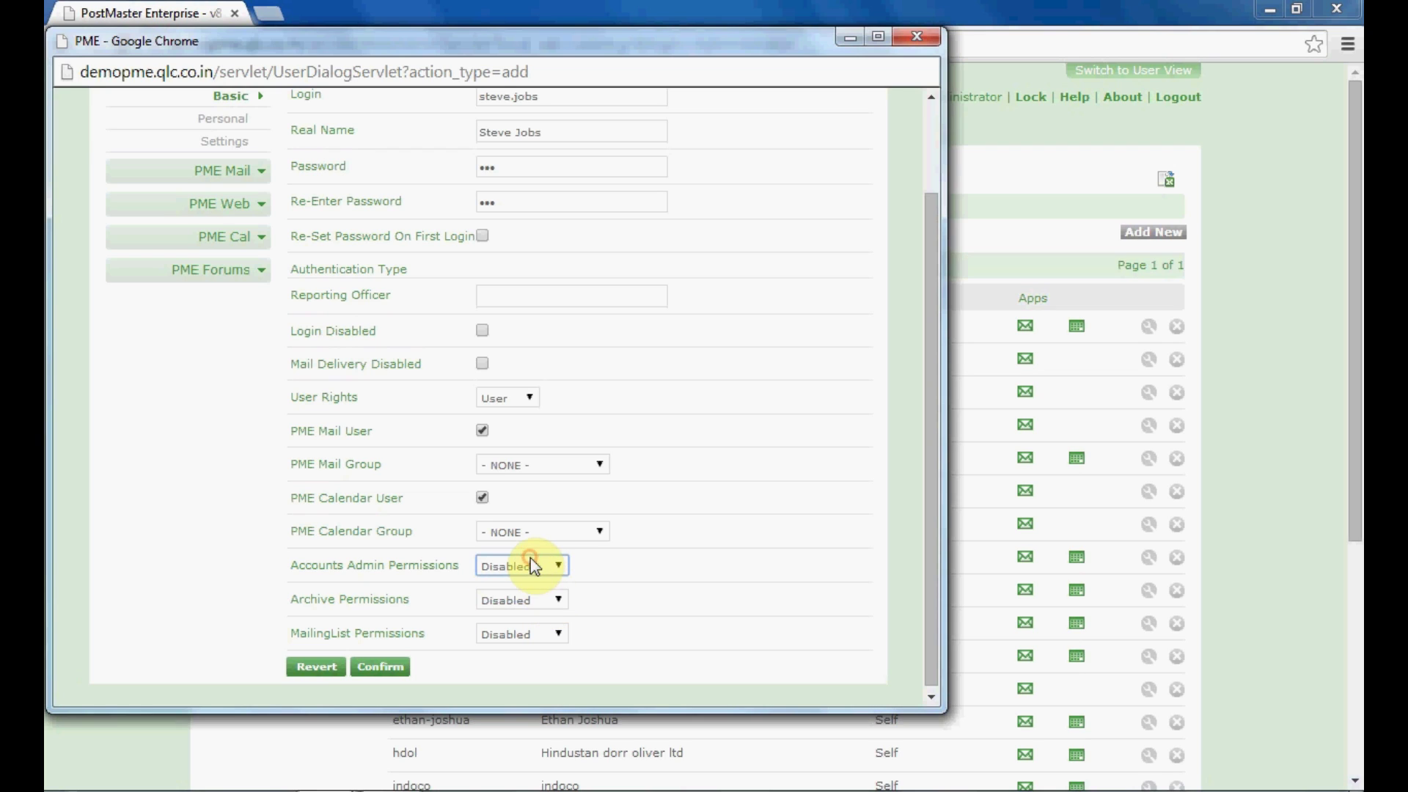
left_click(521, 606)
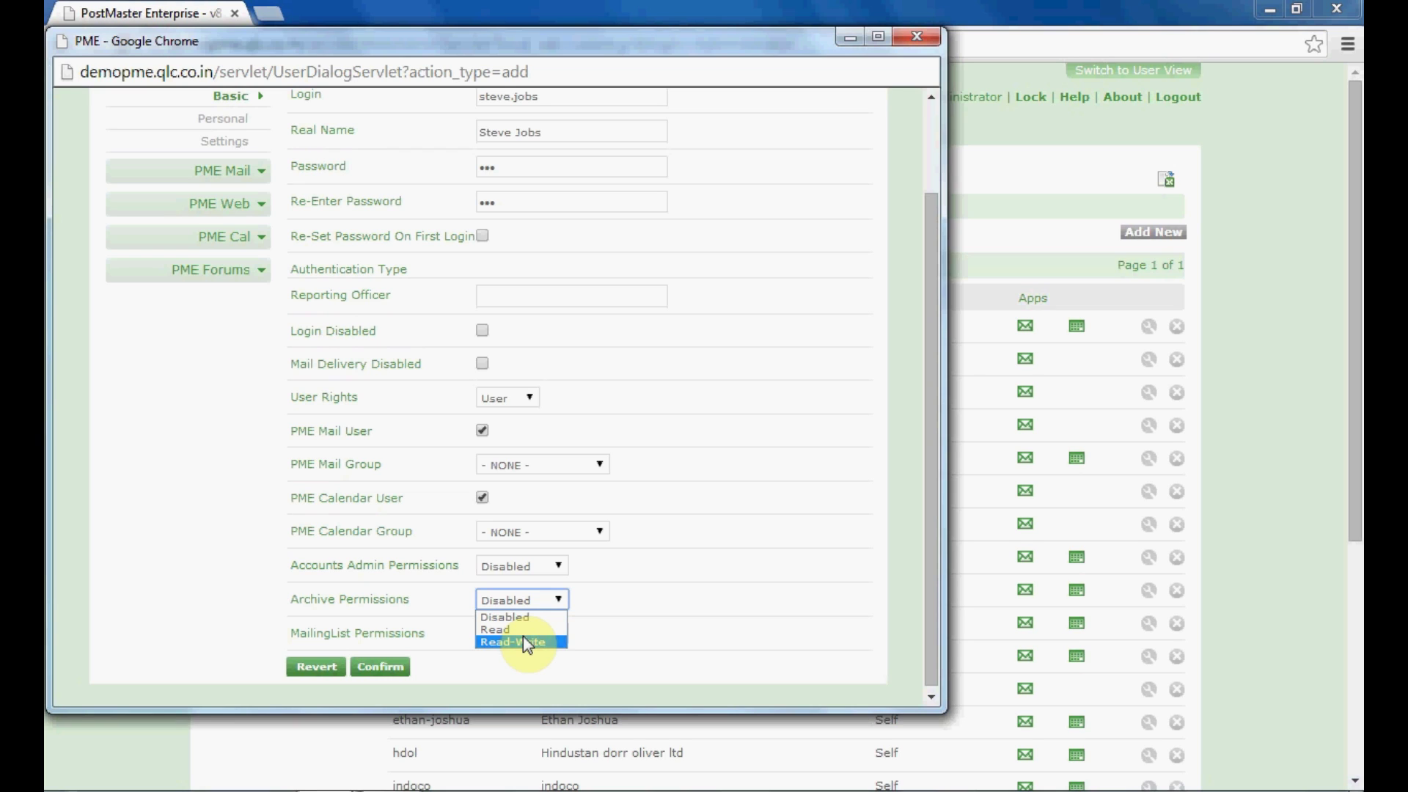
left_click(511, 601)
left_click(510, 634)
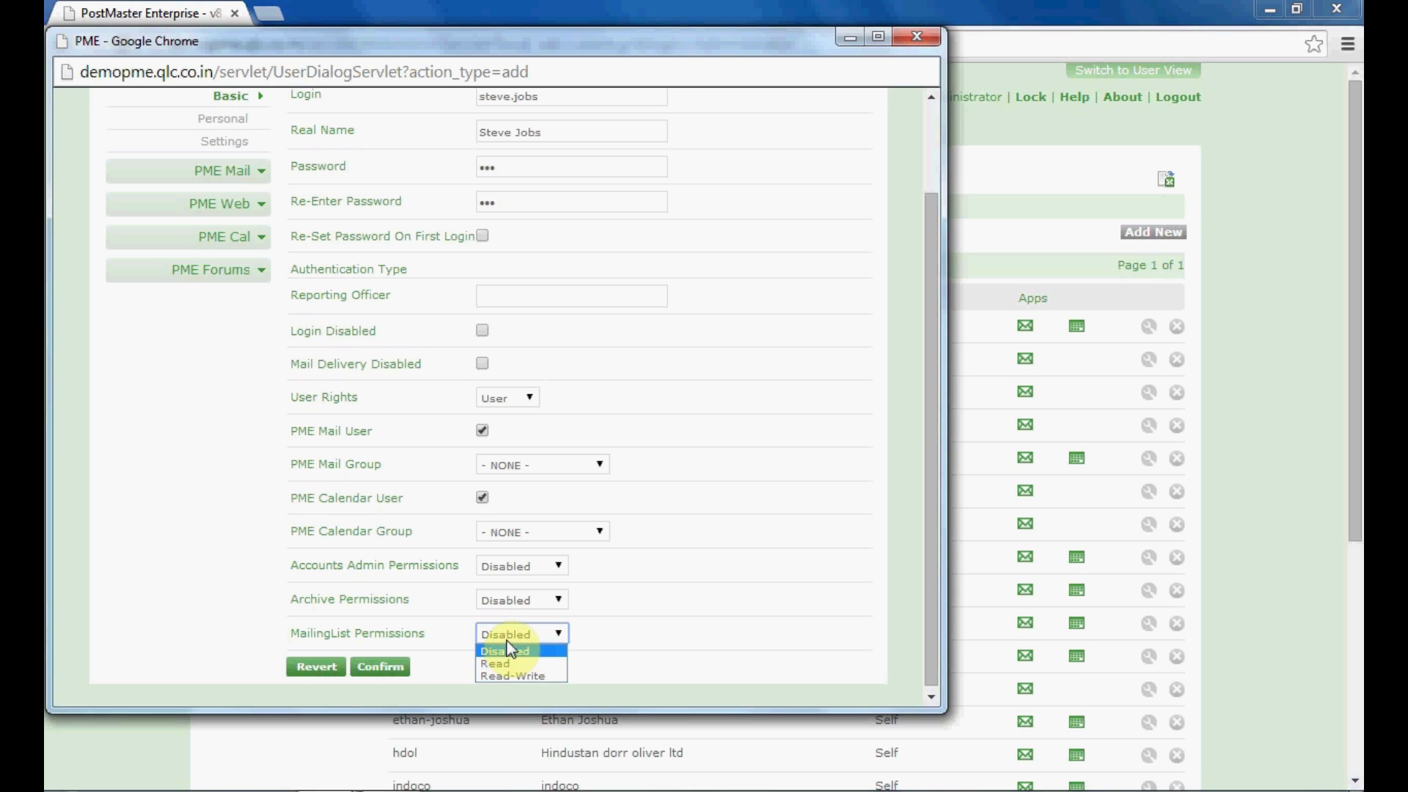
left_click(505, 636)
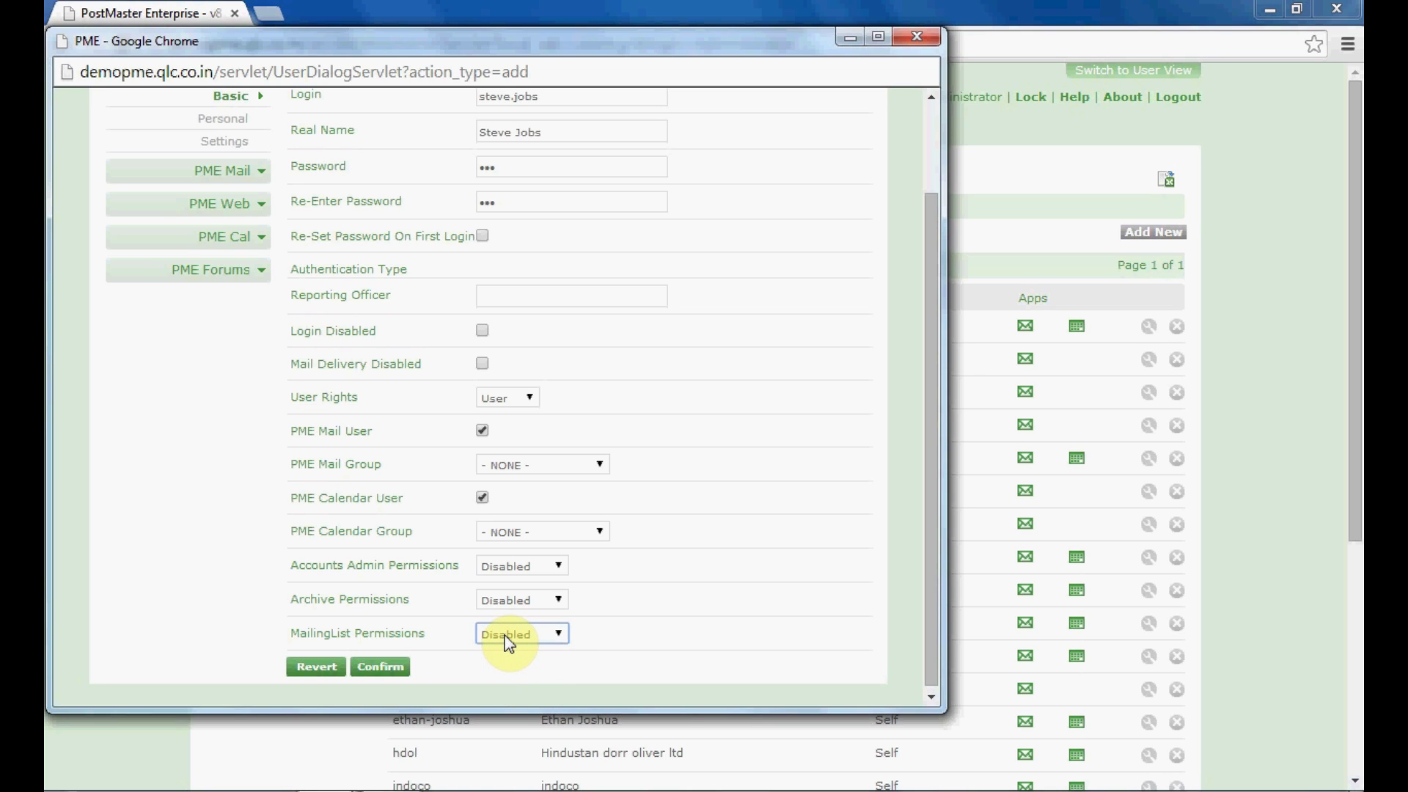
left_click(397, 665)
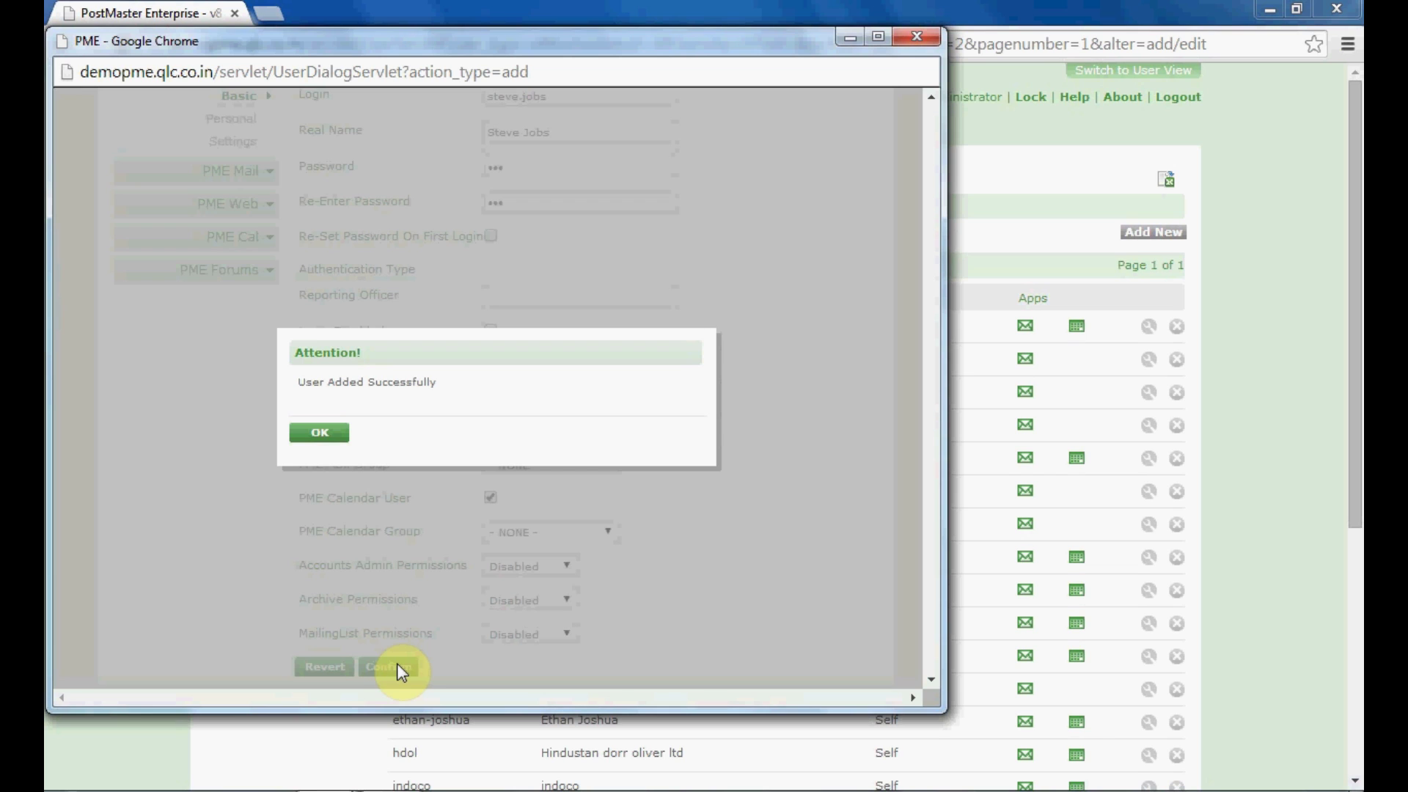
Acknowledge 'User Added Successfully' and open PME Mail > Group properties for the user
left_click(320, 439)
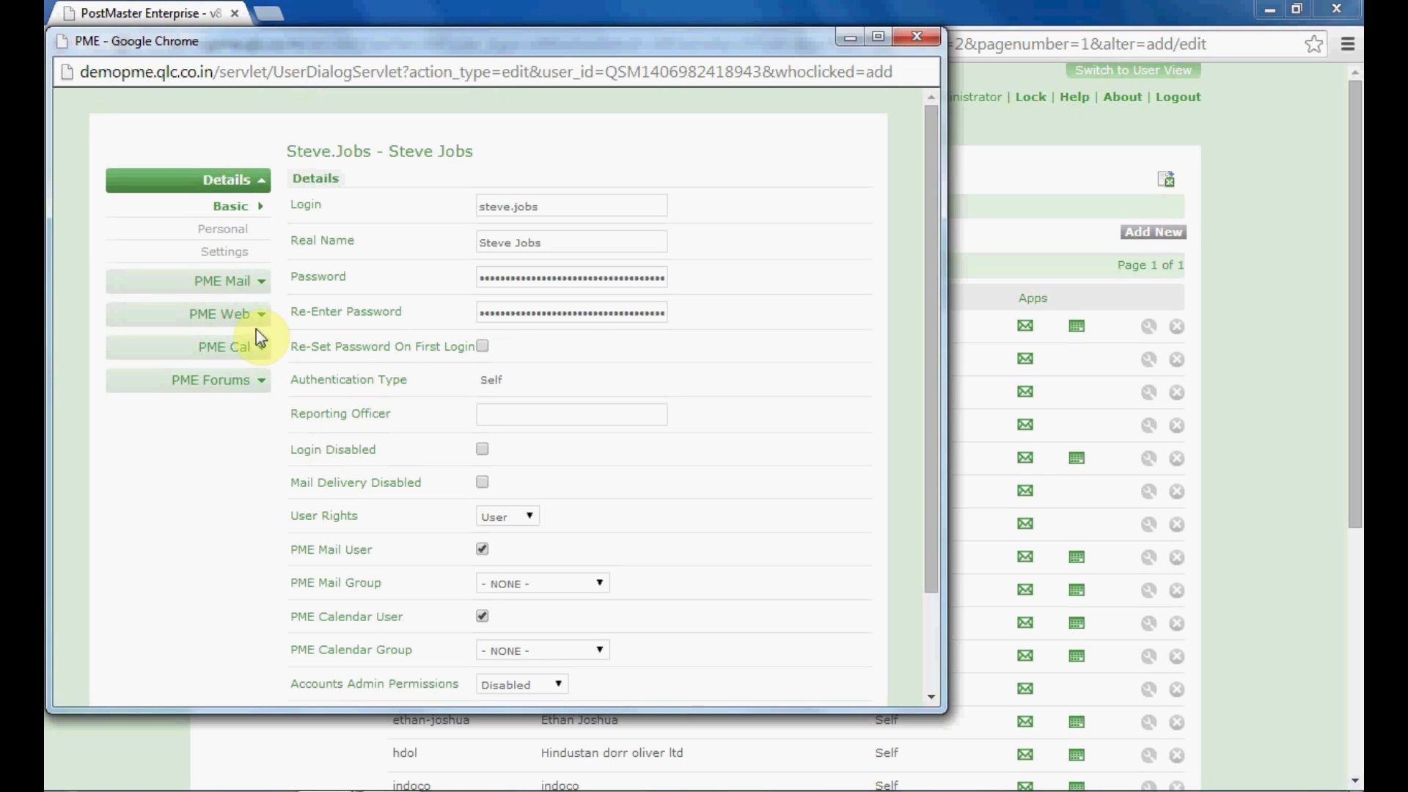
left_click(229, 285)
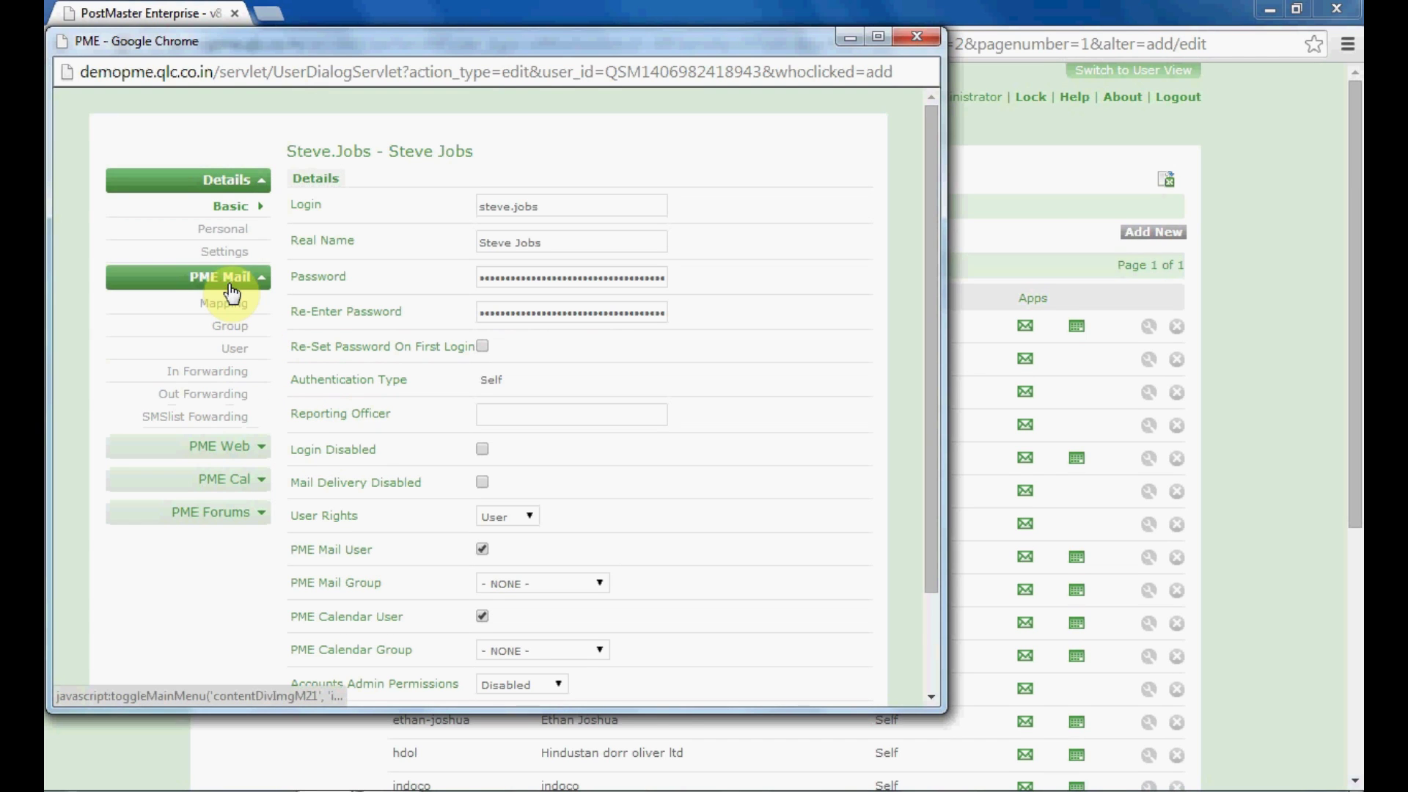
left_click(231, 330)
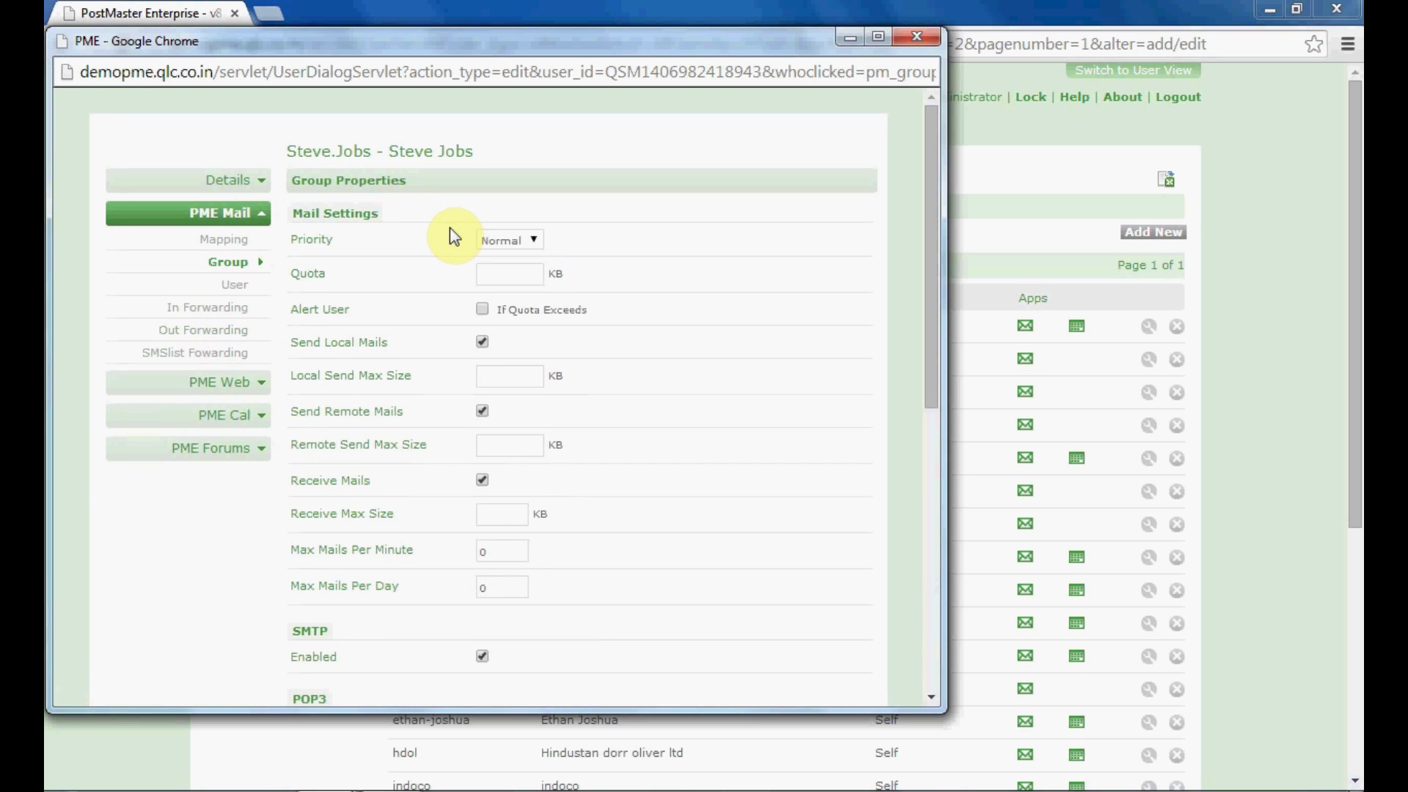
Keep Priority at Normal and enable Alert User 'If Quota Exceeds', quota left blank
left_click(491, 240)
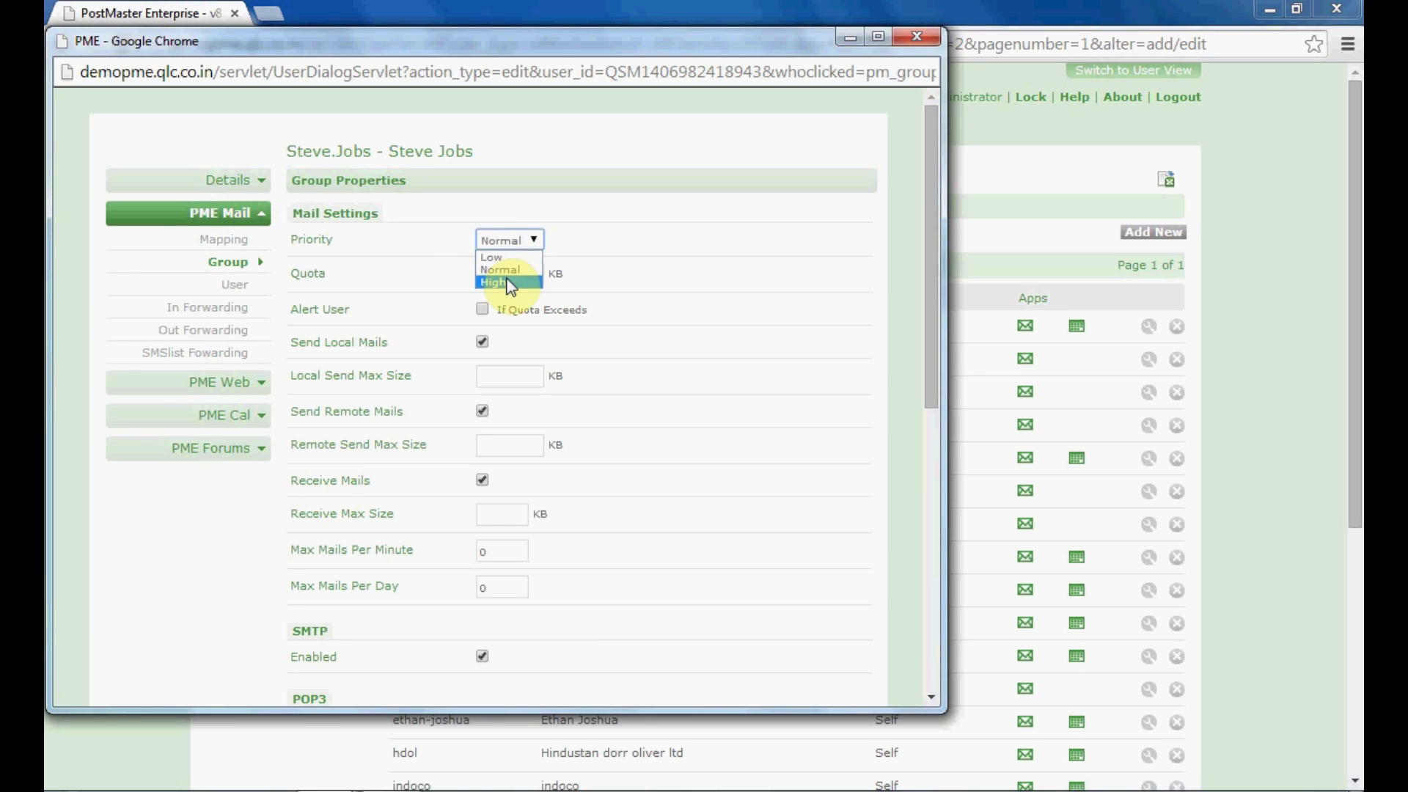
left_click(500, 242)
left_click(500, 272)
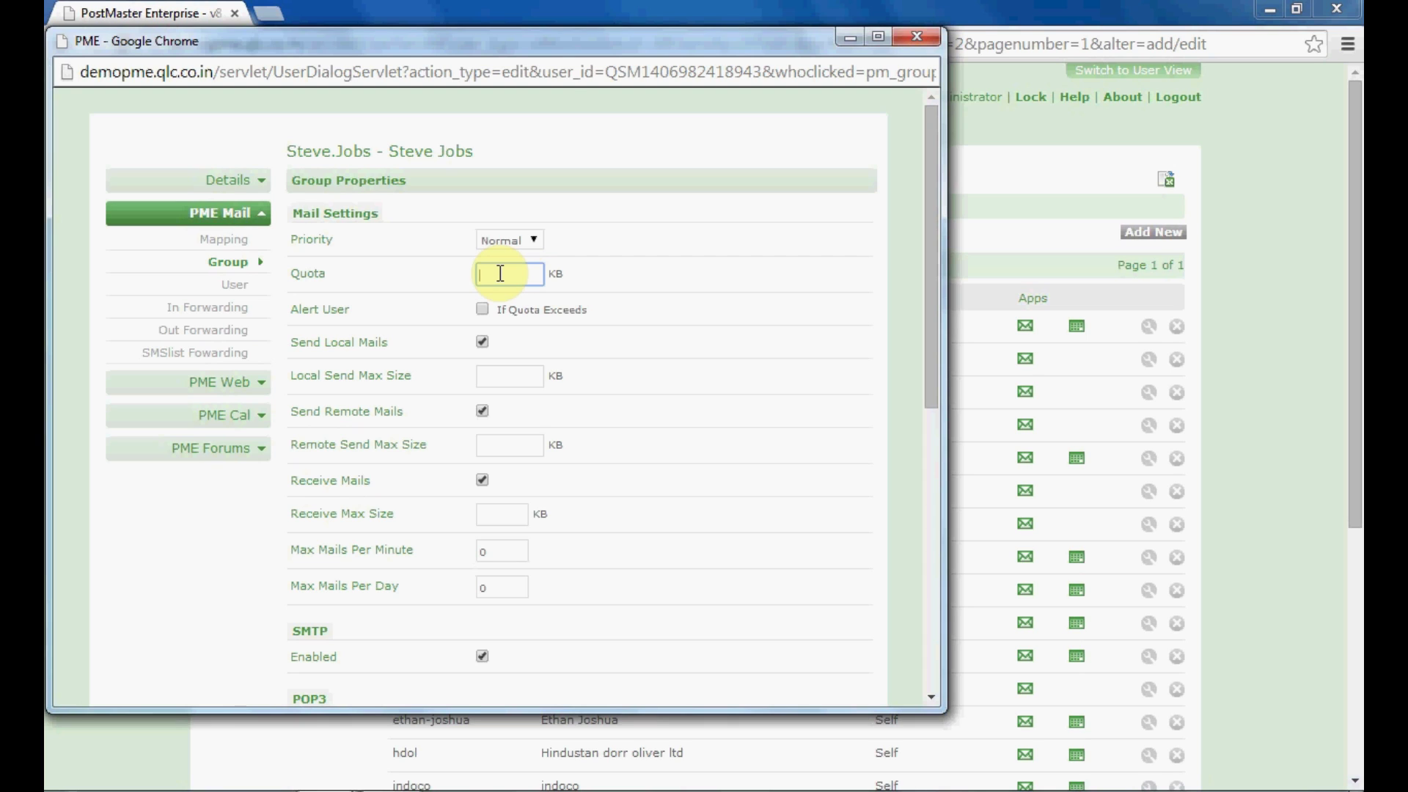
left_click(483, 309)
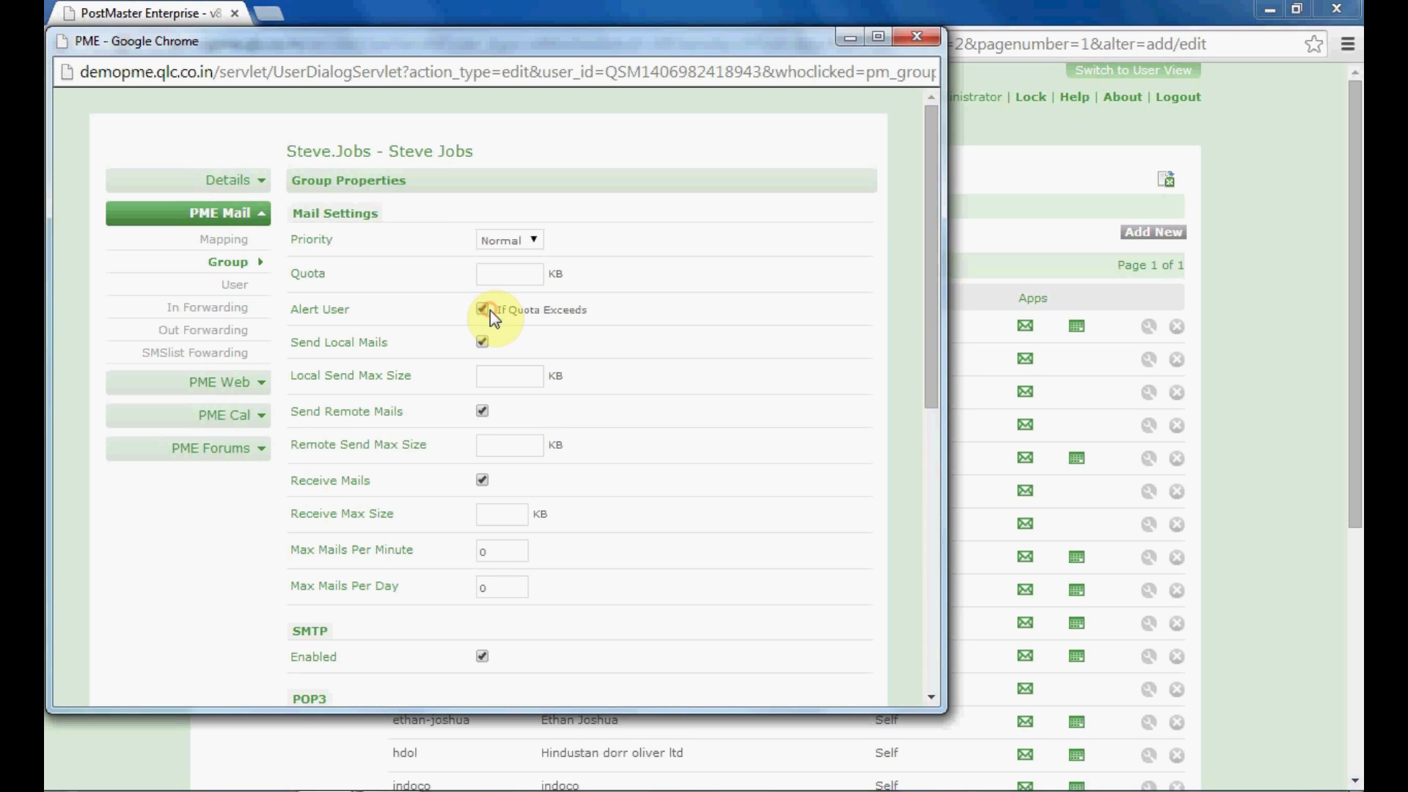
Turn the quota alert off and leave local send, remote send and receive max sizes unchanged
left_click(486, 311)
left_click(491, 376)
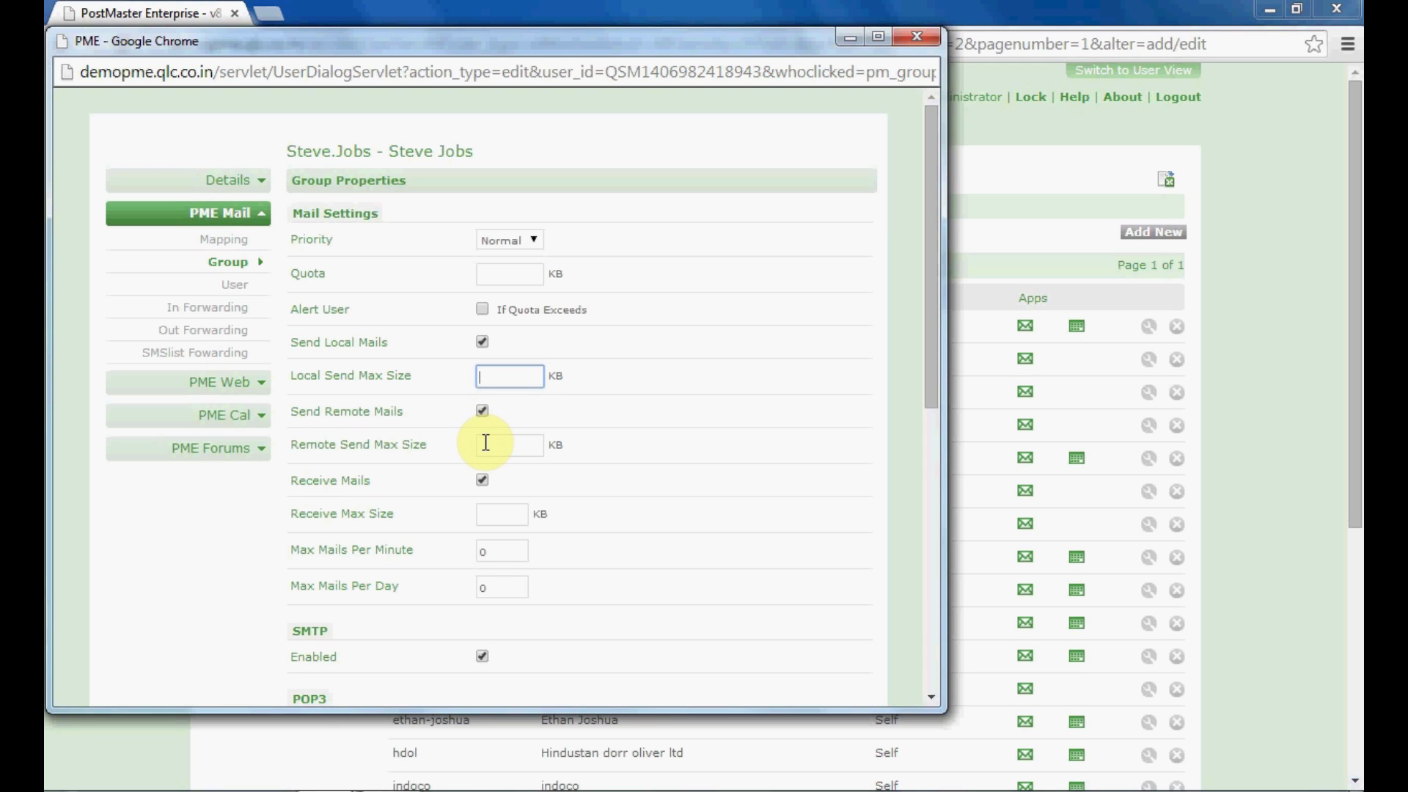
left_click(486, 443)
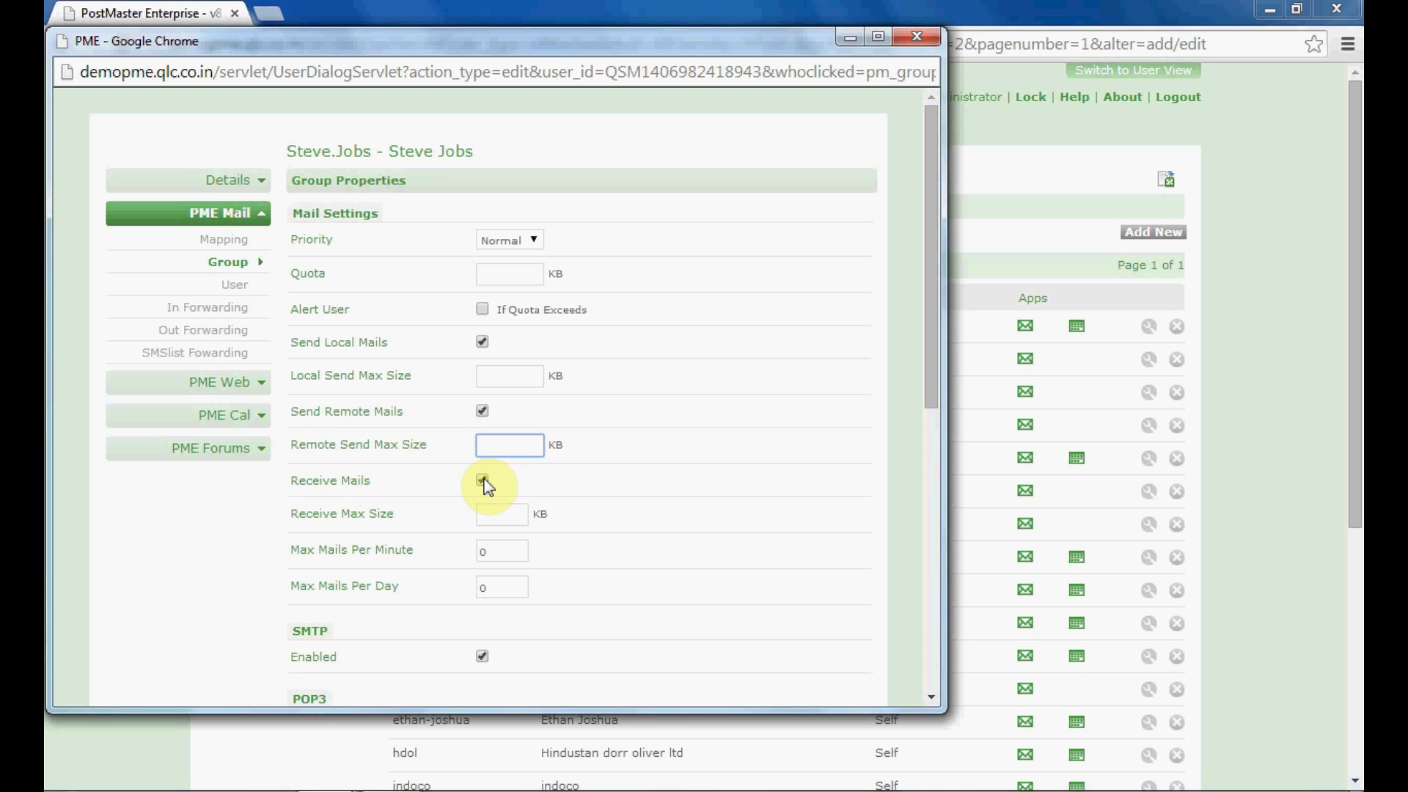
left_click(488, 515)
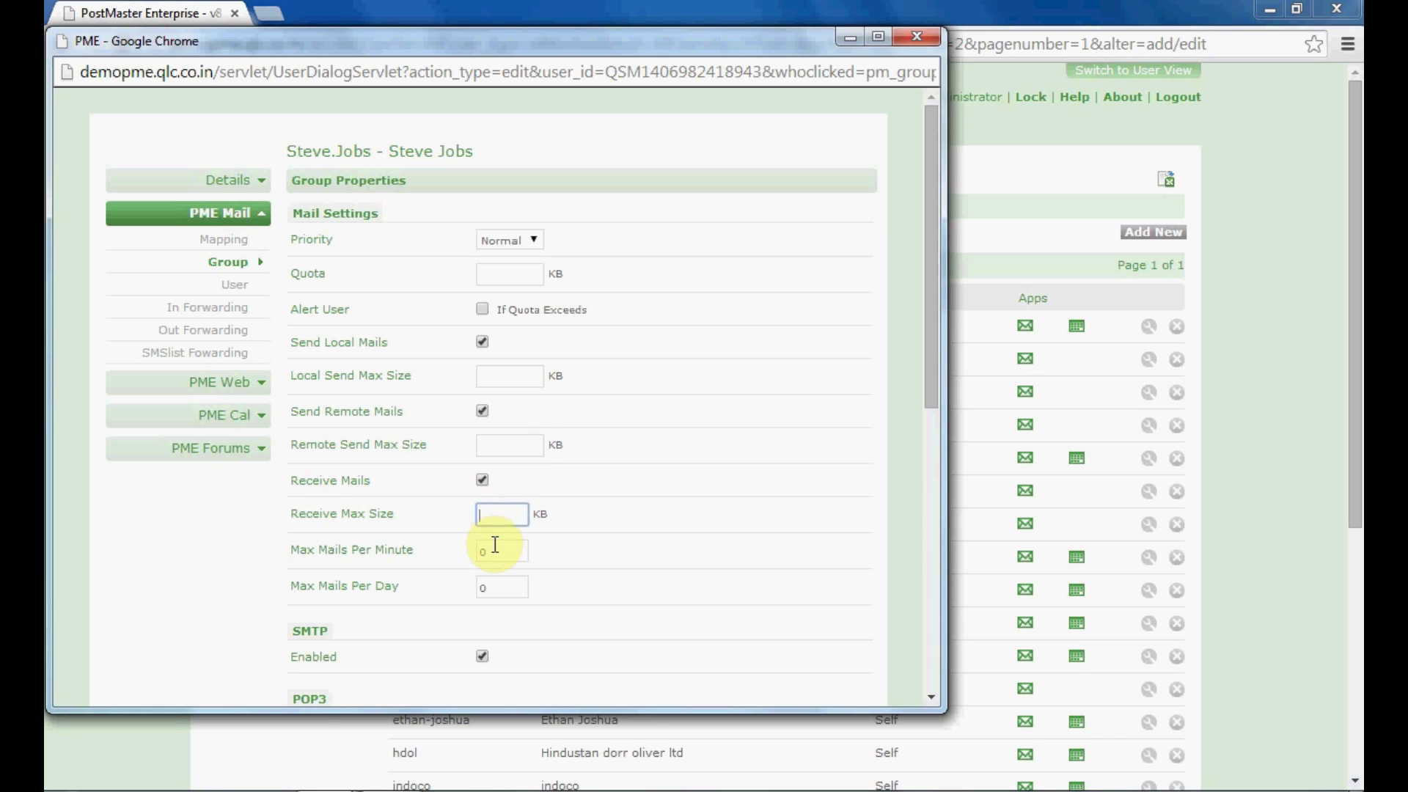
Try 5 mails per minute and 10 per day, then reset both limits to 0
left_click(495, 550)
key("BackSpace")
type("5")
key("BackSpace")
type("0")
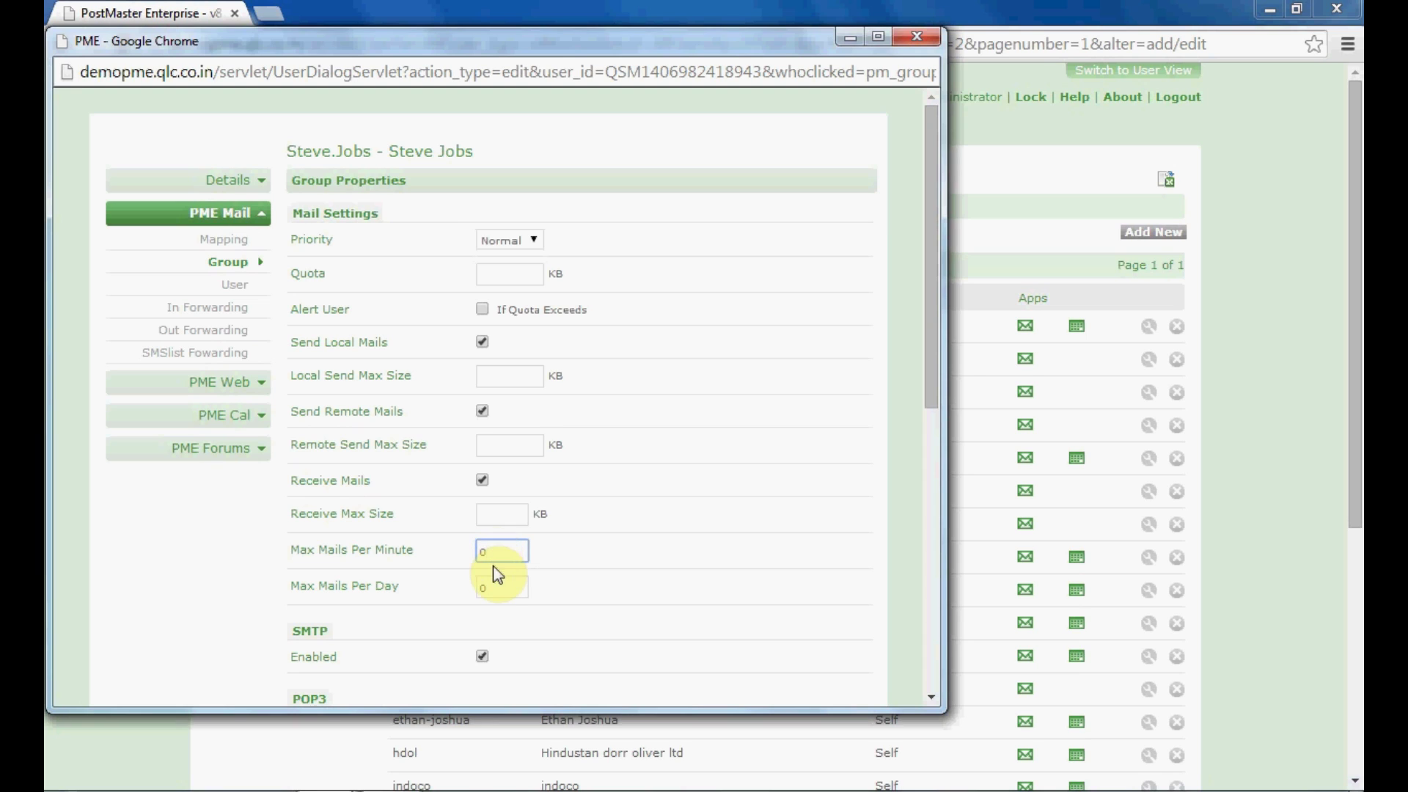
left_click(492, 595)
key("BackSpace")
type("10")
key("BackSpace")
type("0")
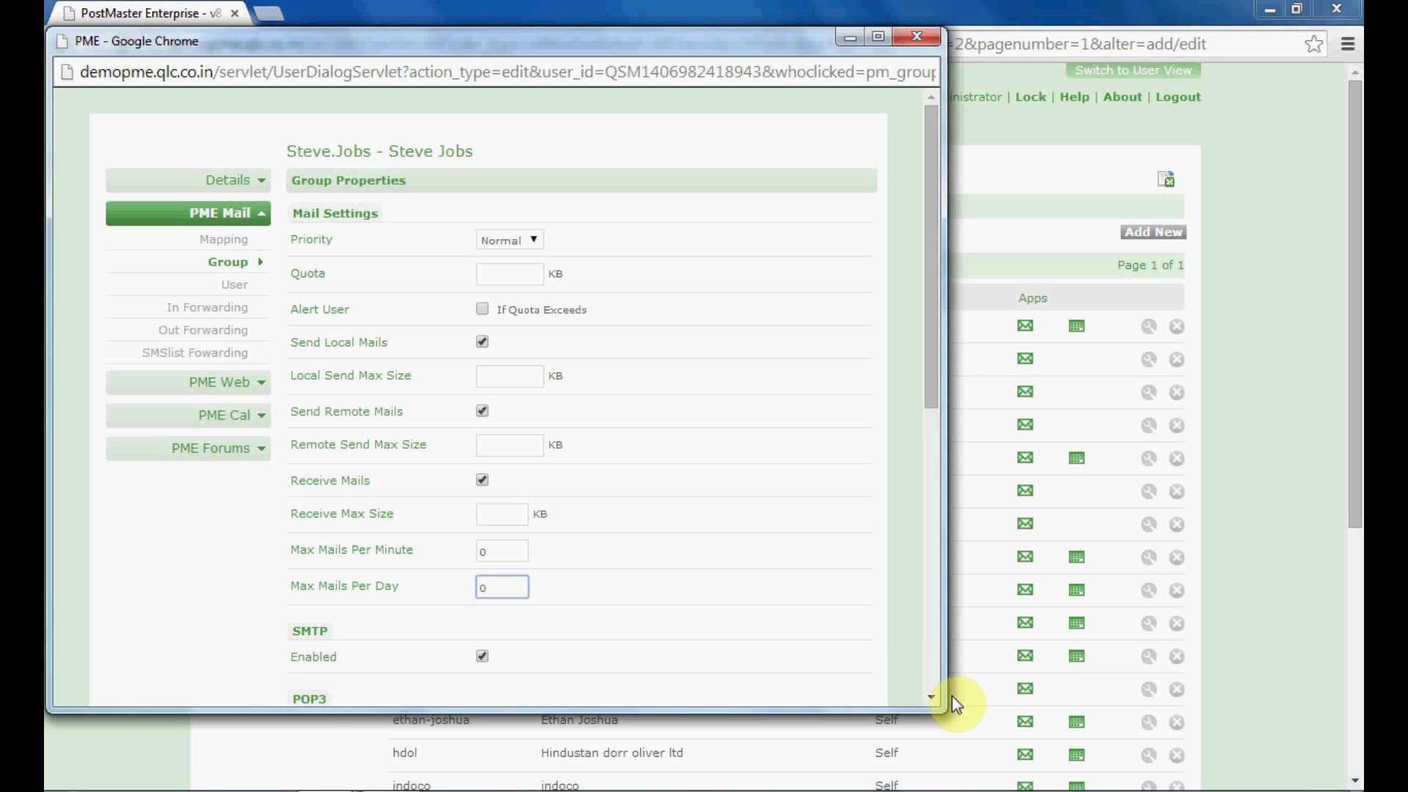
left_click(935, 696)
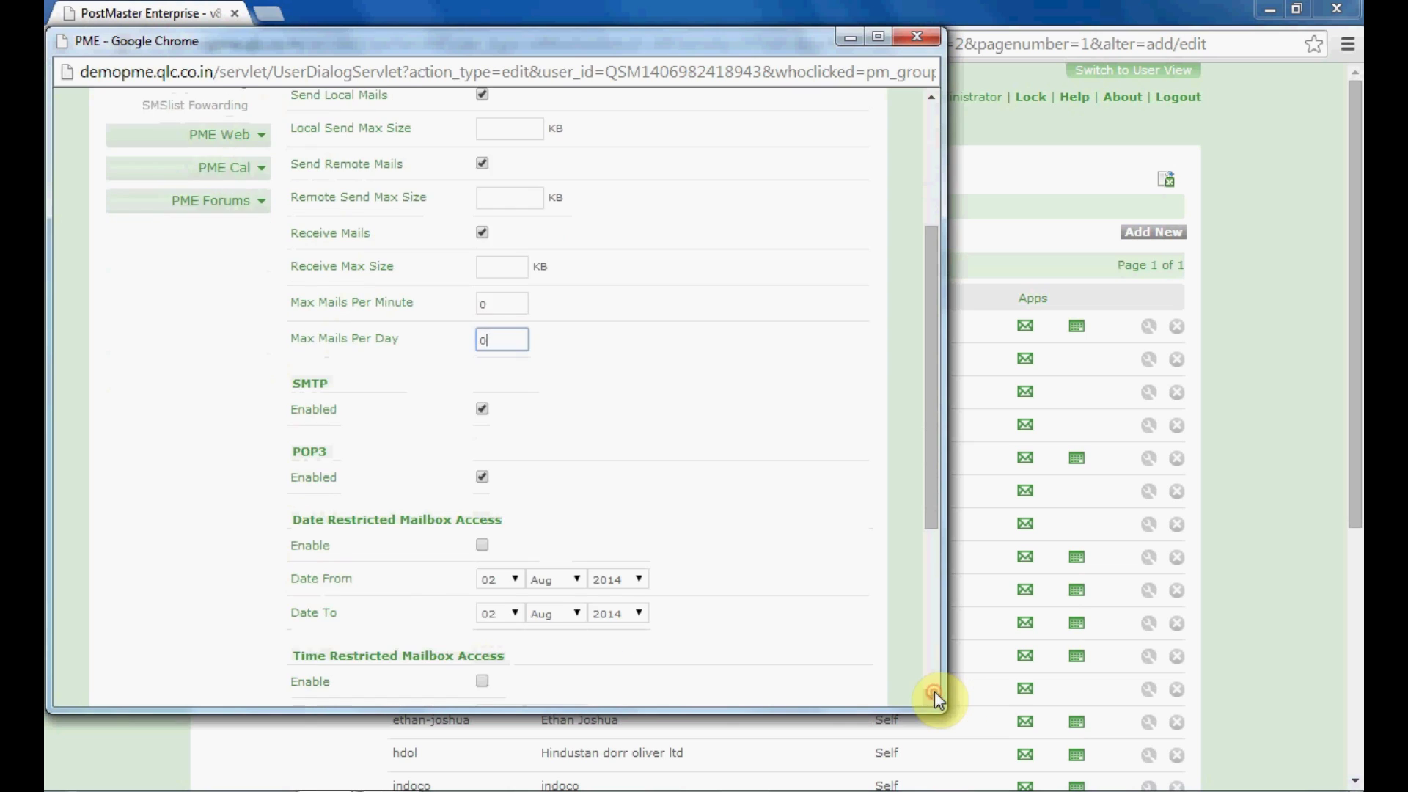
left_click(932, 329)
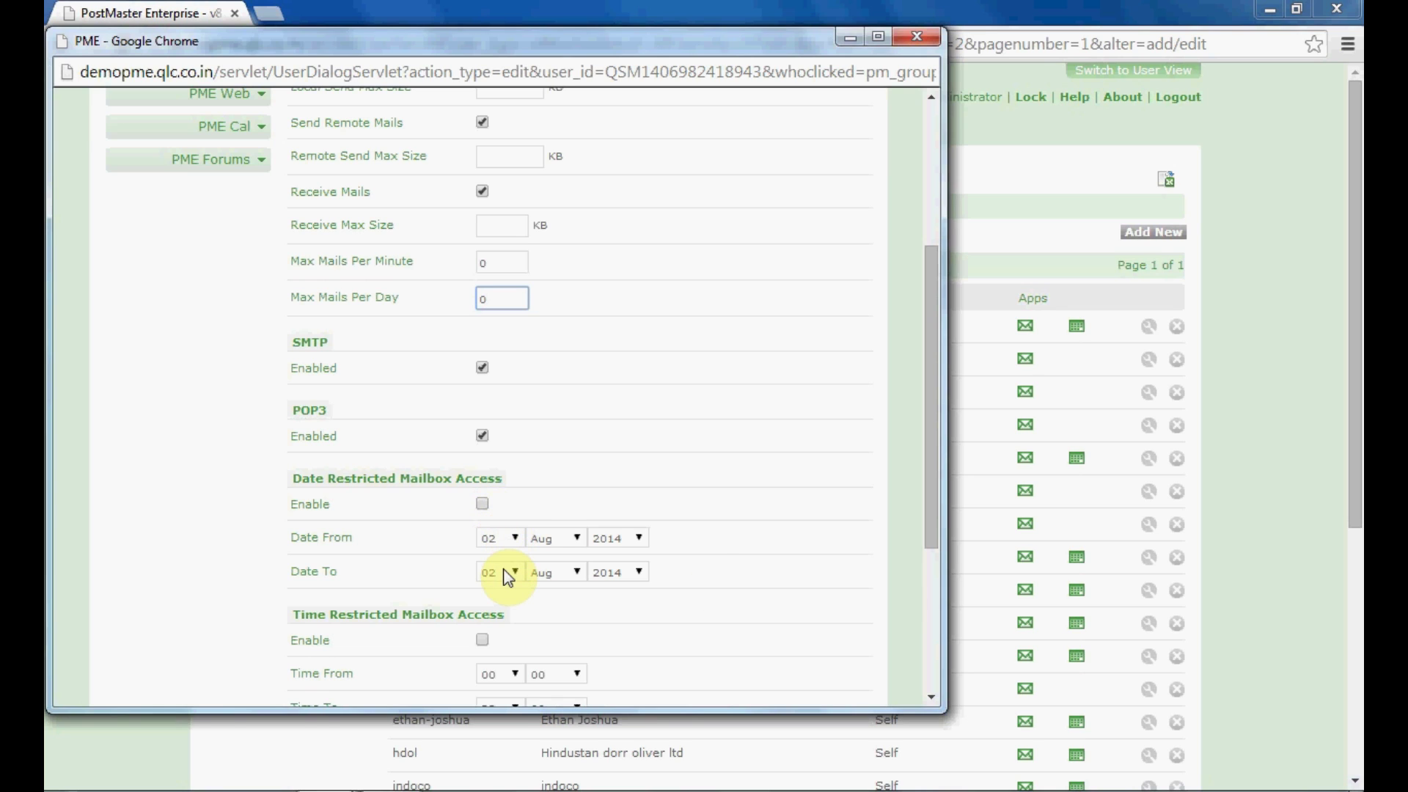
left_click_drag(939, 517, 936, 624)
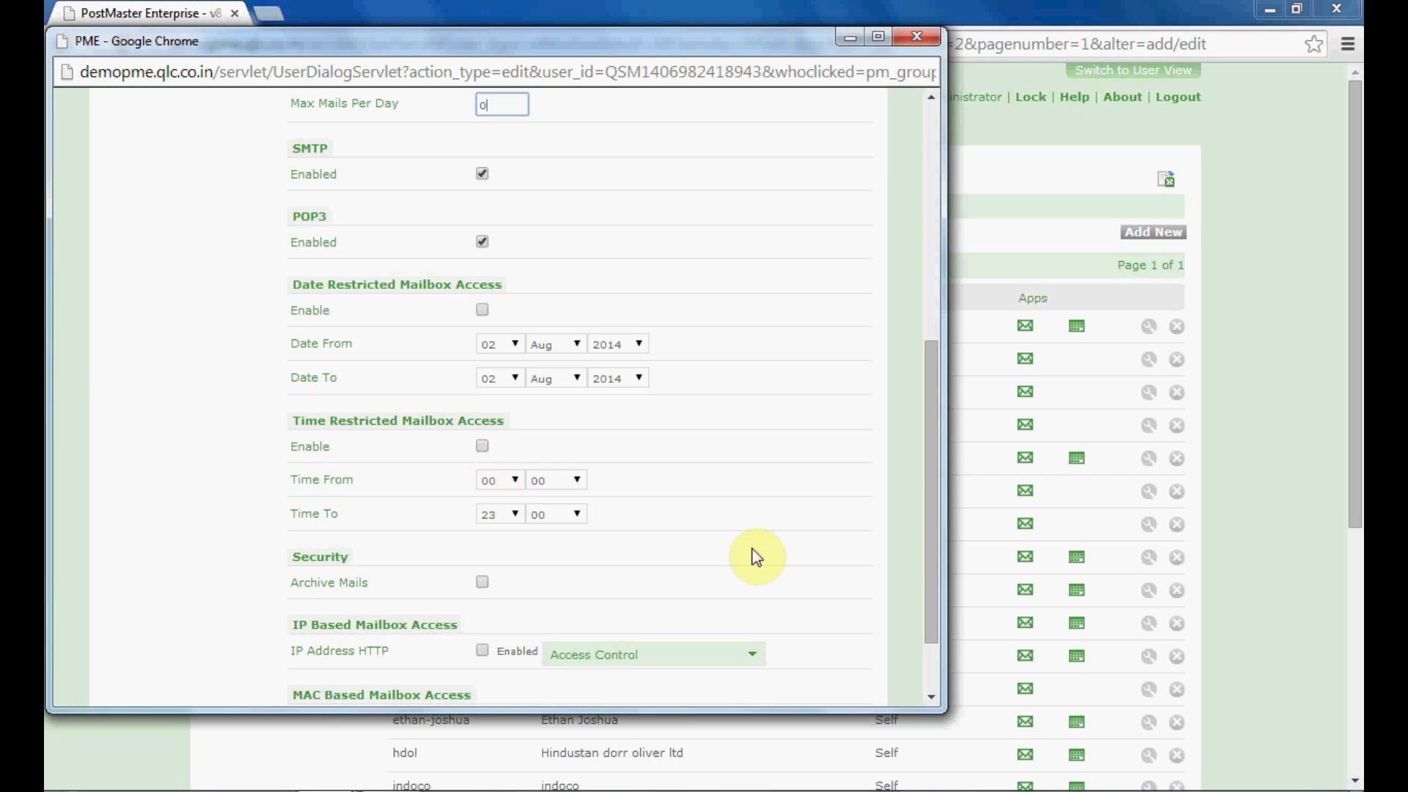
Turn on Archive Mails and enable IP Address HTTP access with its Access Control list
left_click(483, 582)
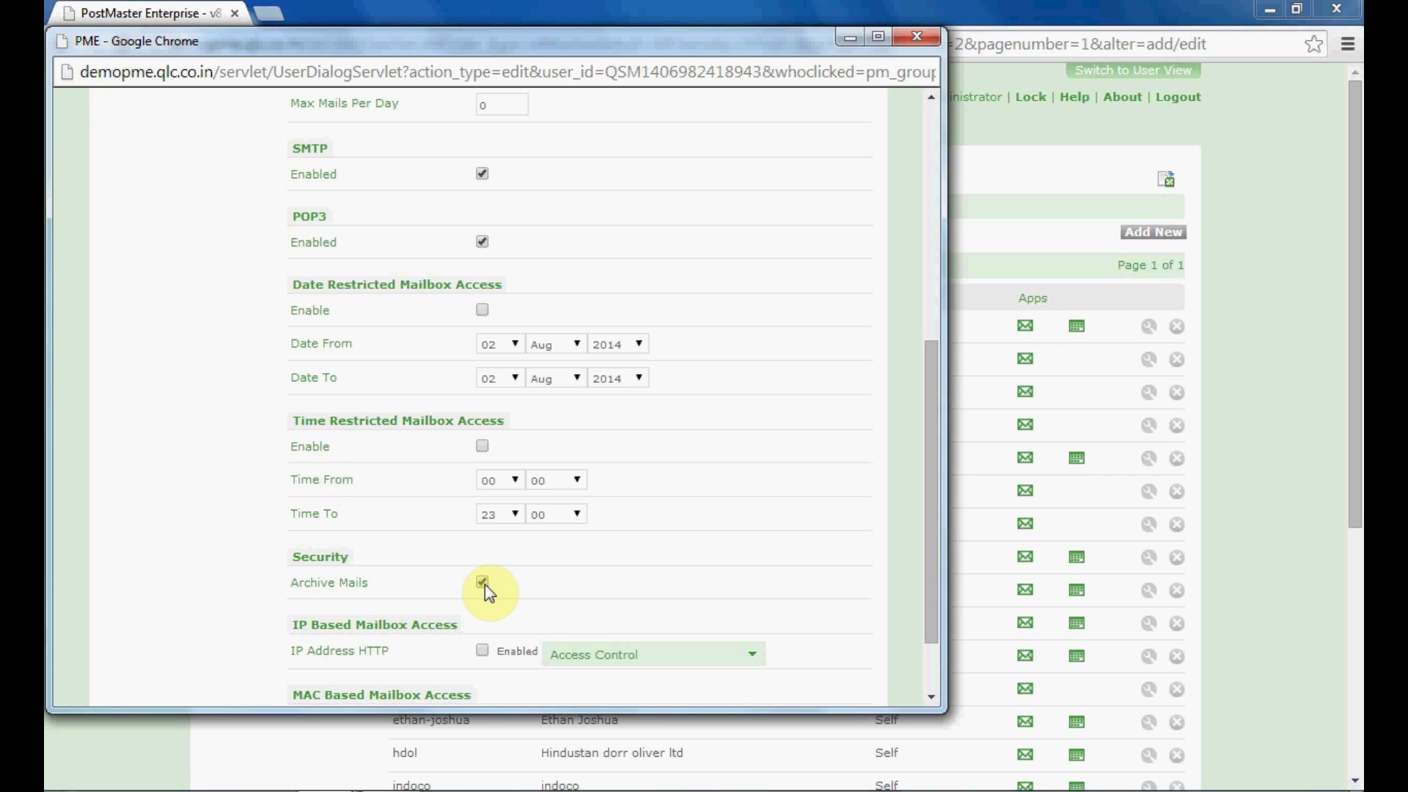
left_click_drag(931, 627, 931, 694)
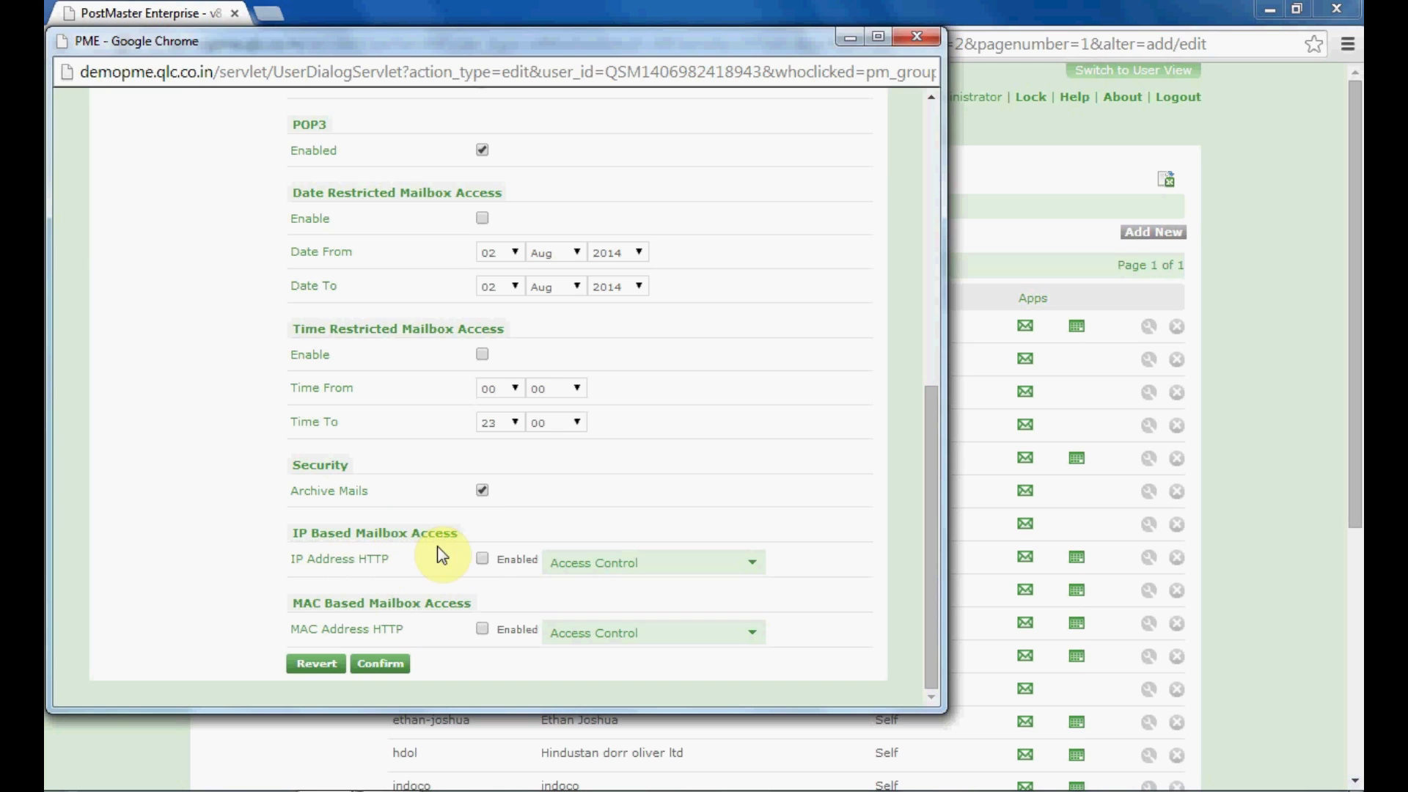
left_click(483, 562)
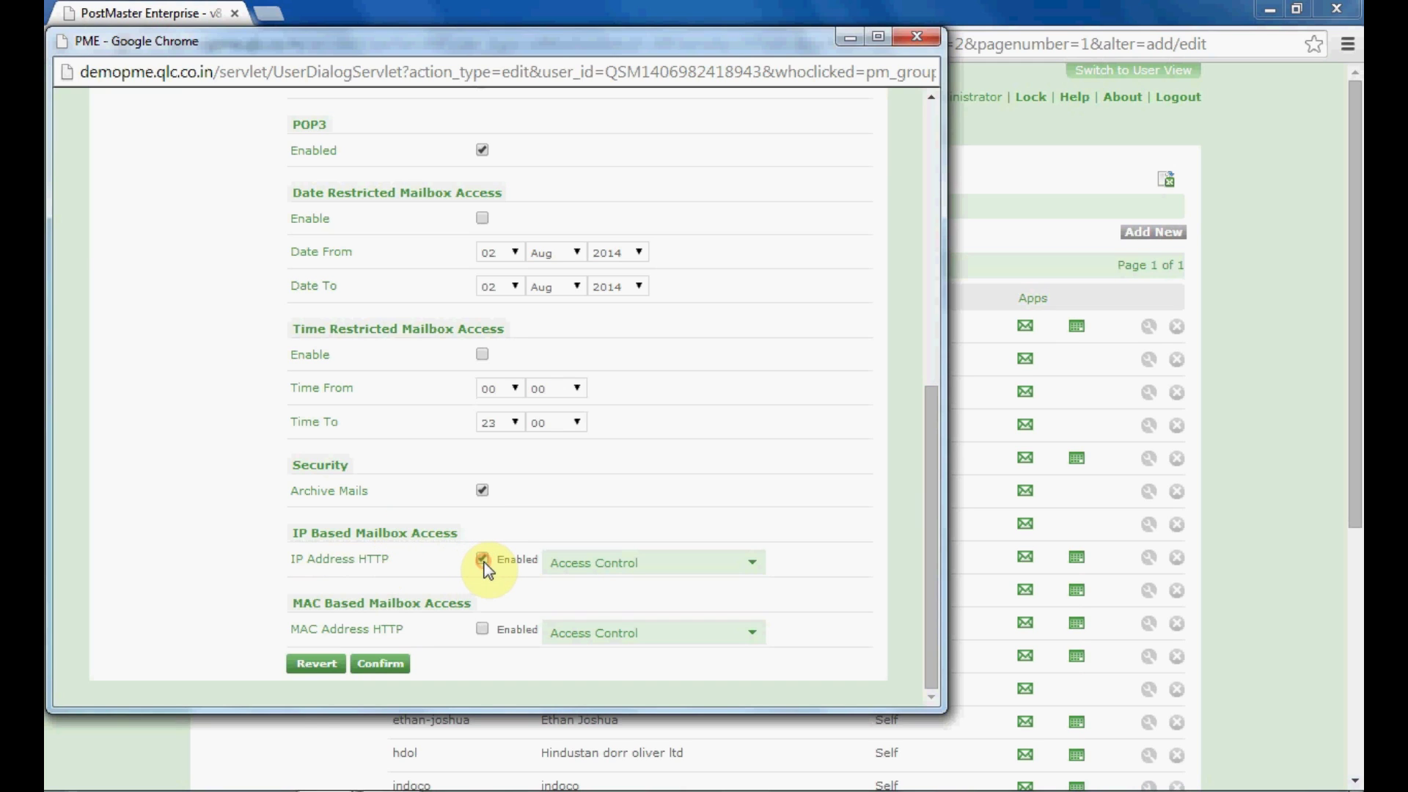
left_click(576, 565)
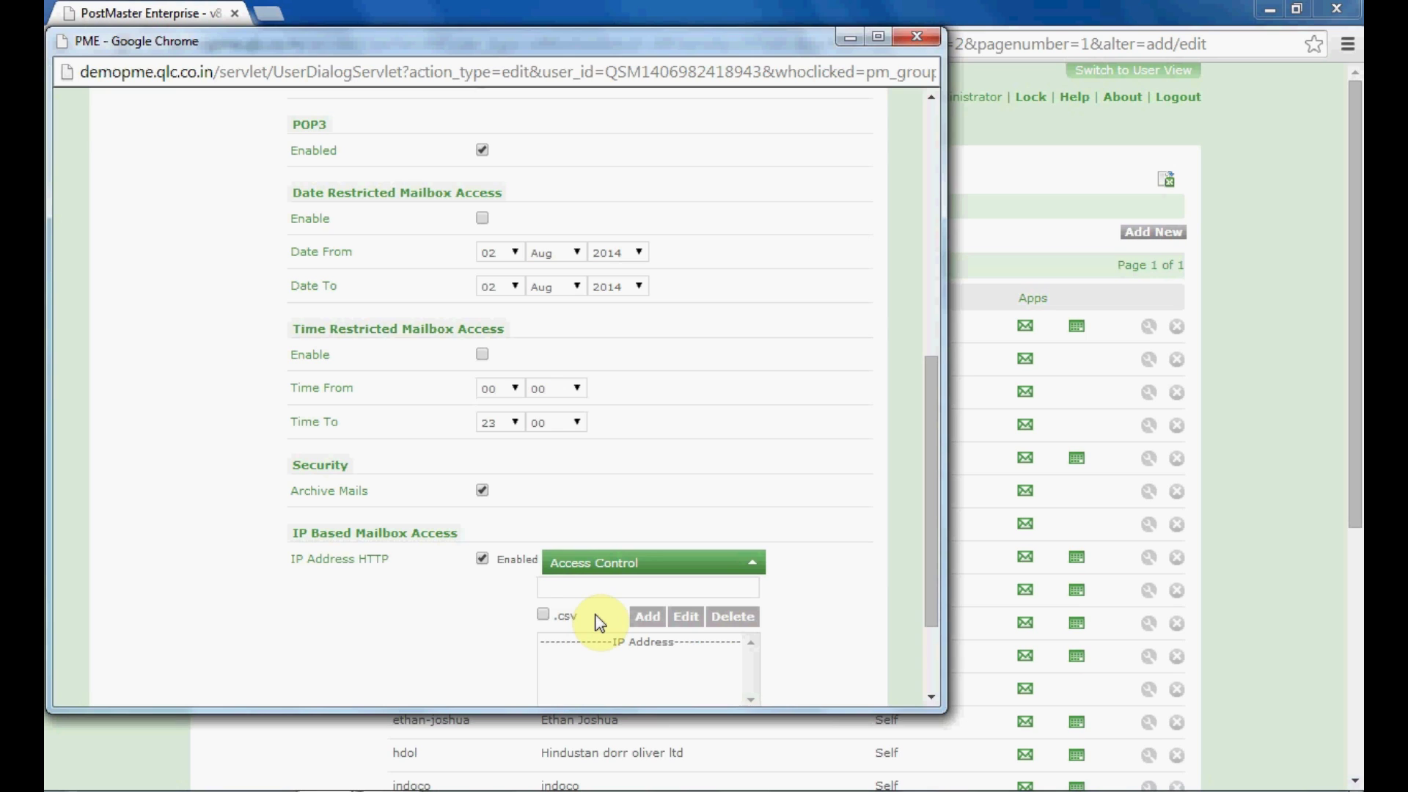
left_click(582, 586)
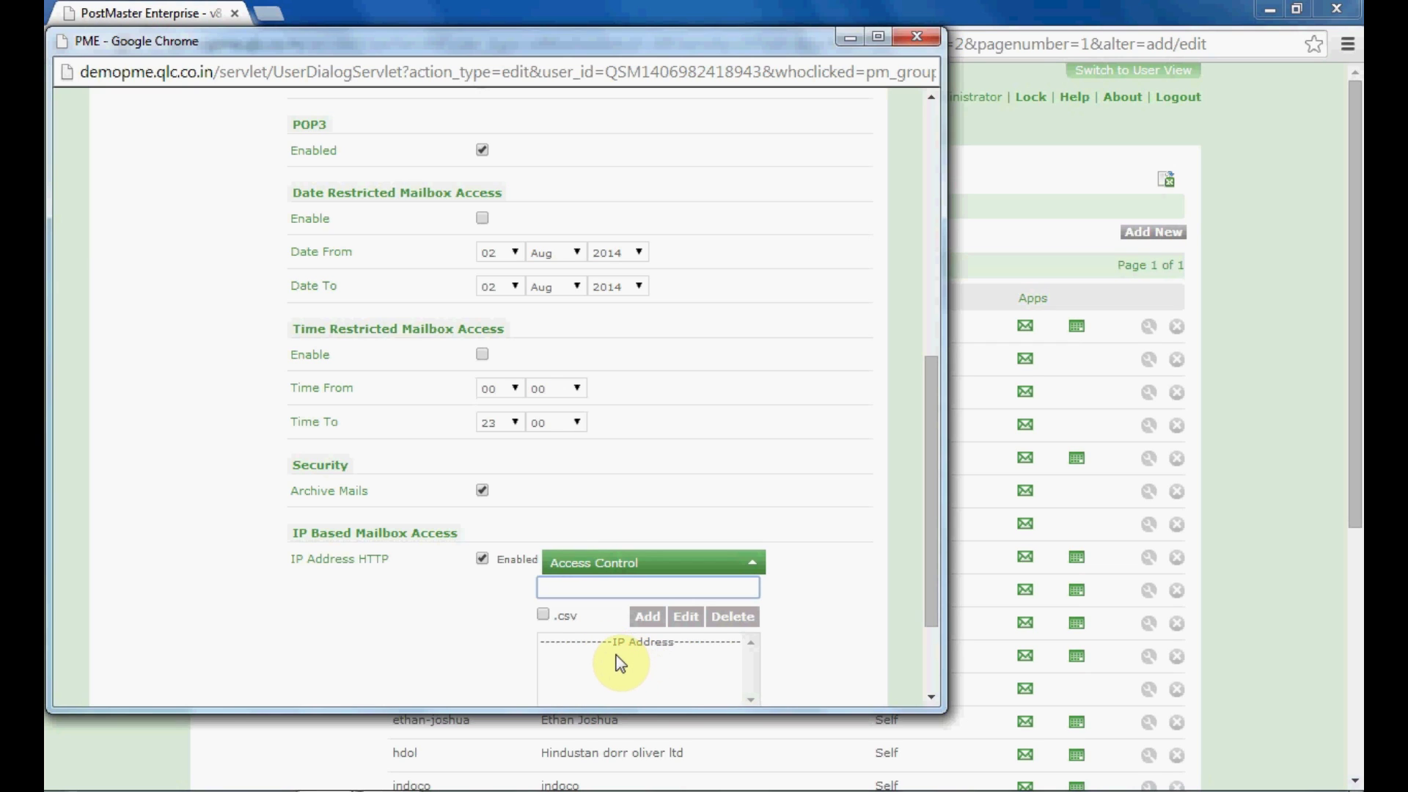
Leave IP and MAC Address HTTP access disabled and confirm the group mail settings
left_click(482, 562)
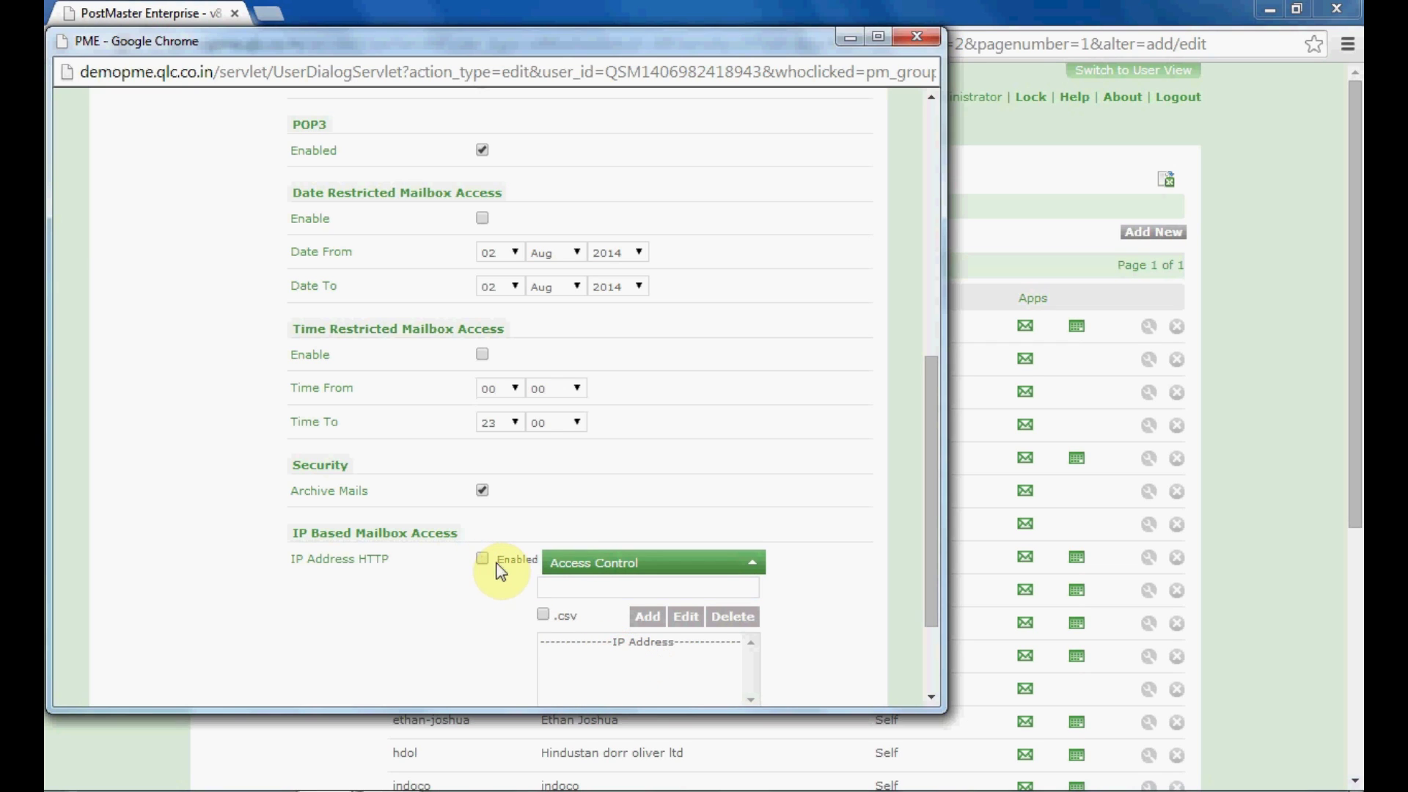
left_click(936, 658)
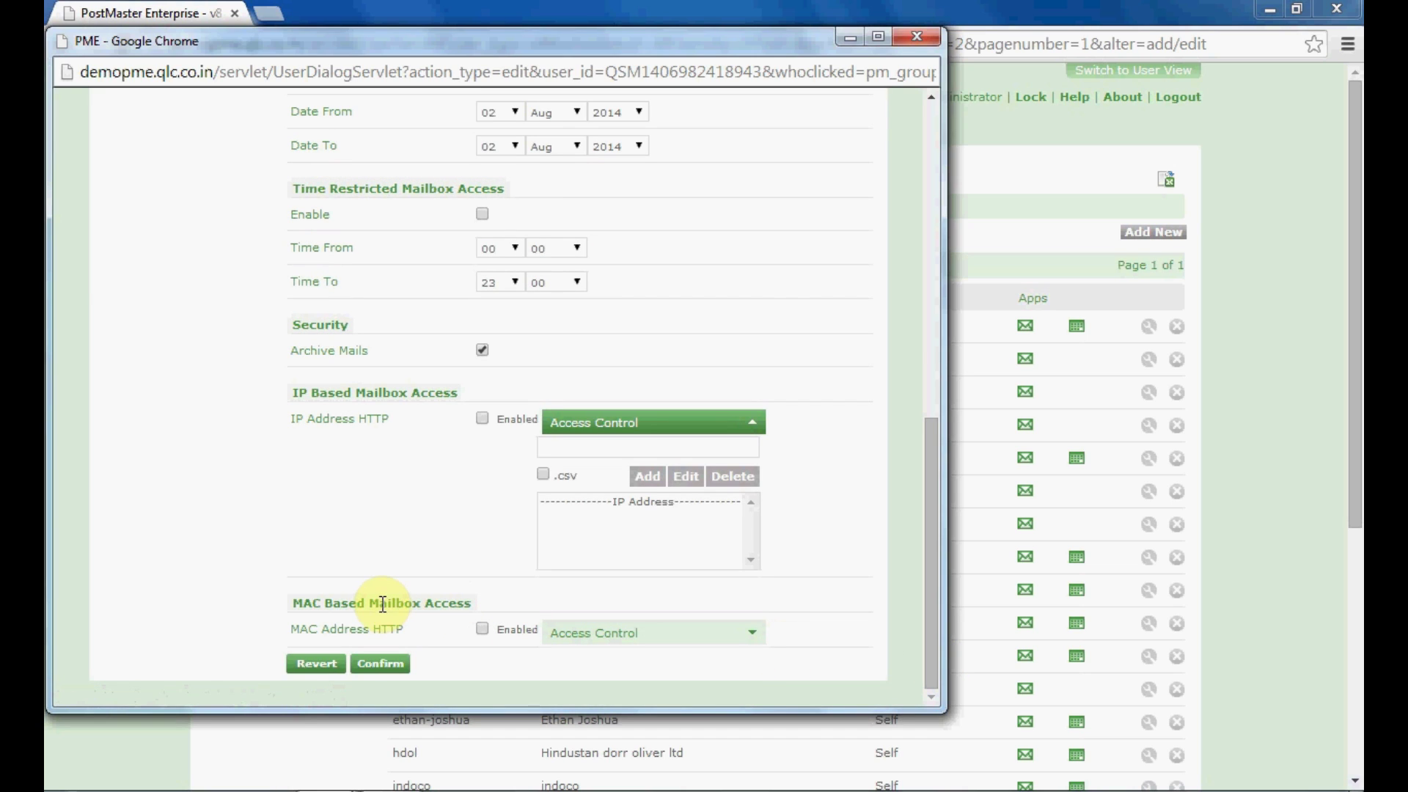
left_click(482, 628)
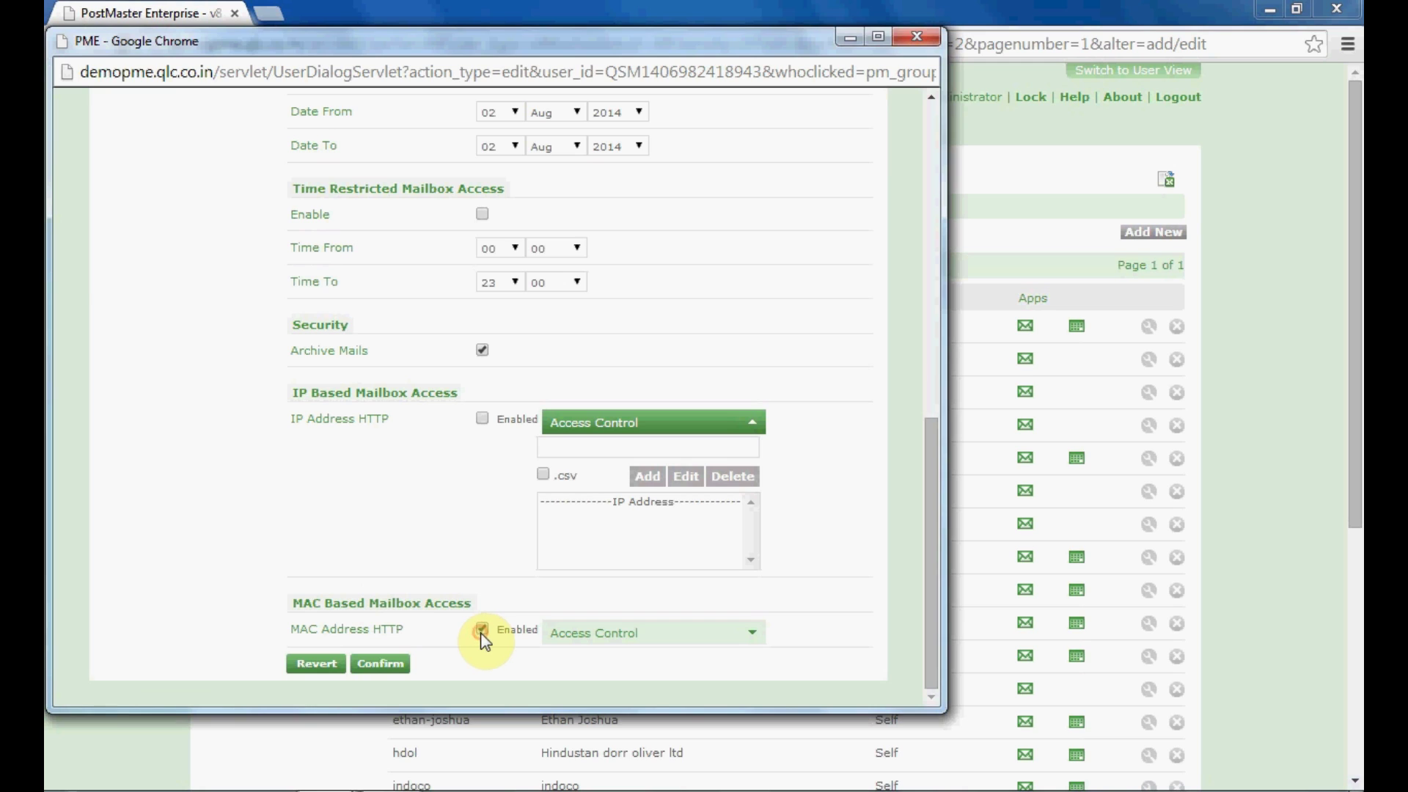
left_click(752, 643)
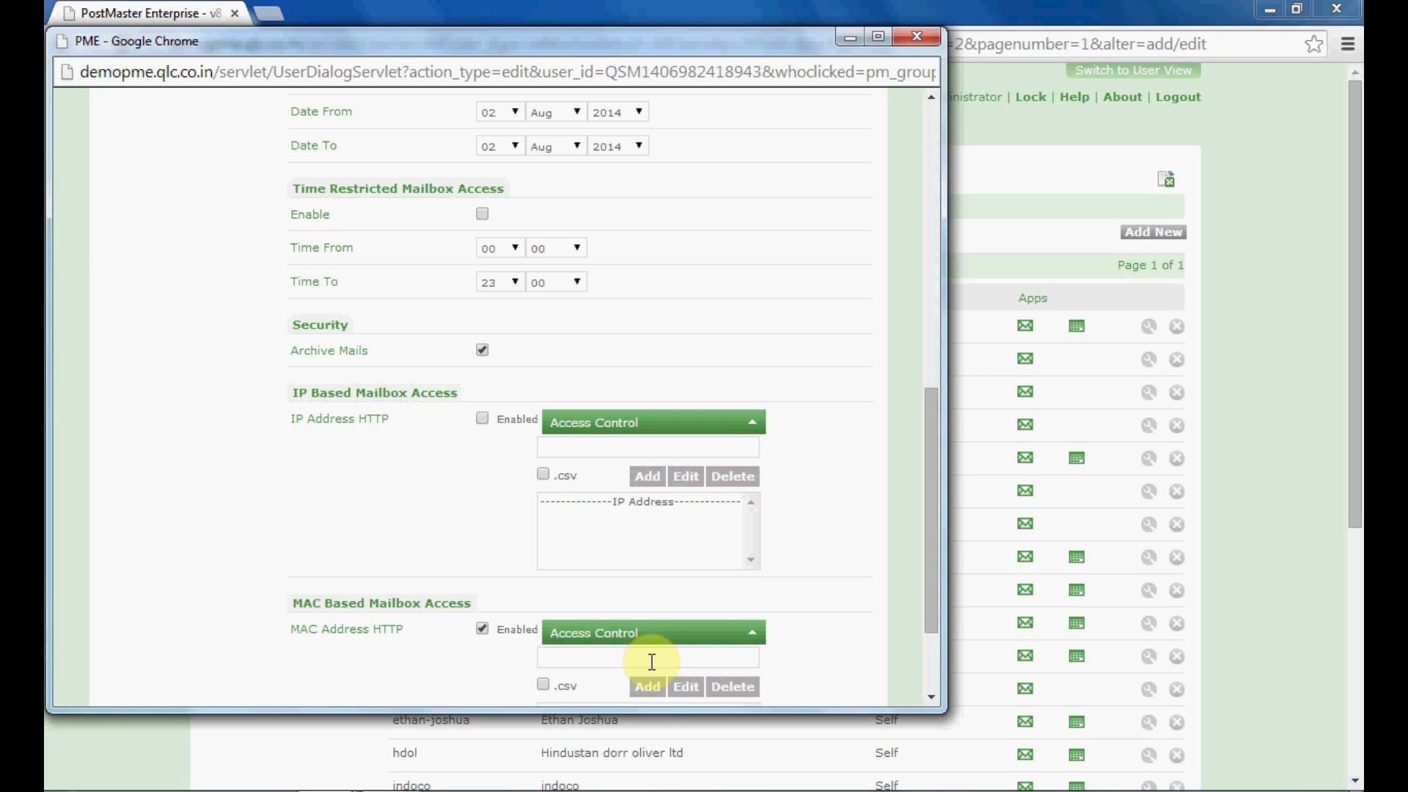
left_click_drag(927, 623, 930, 684)
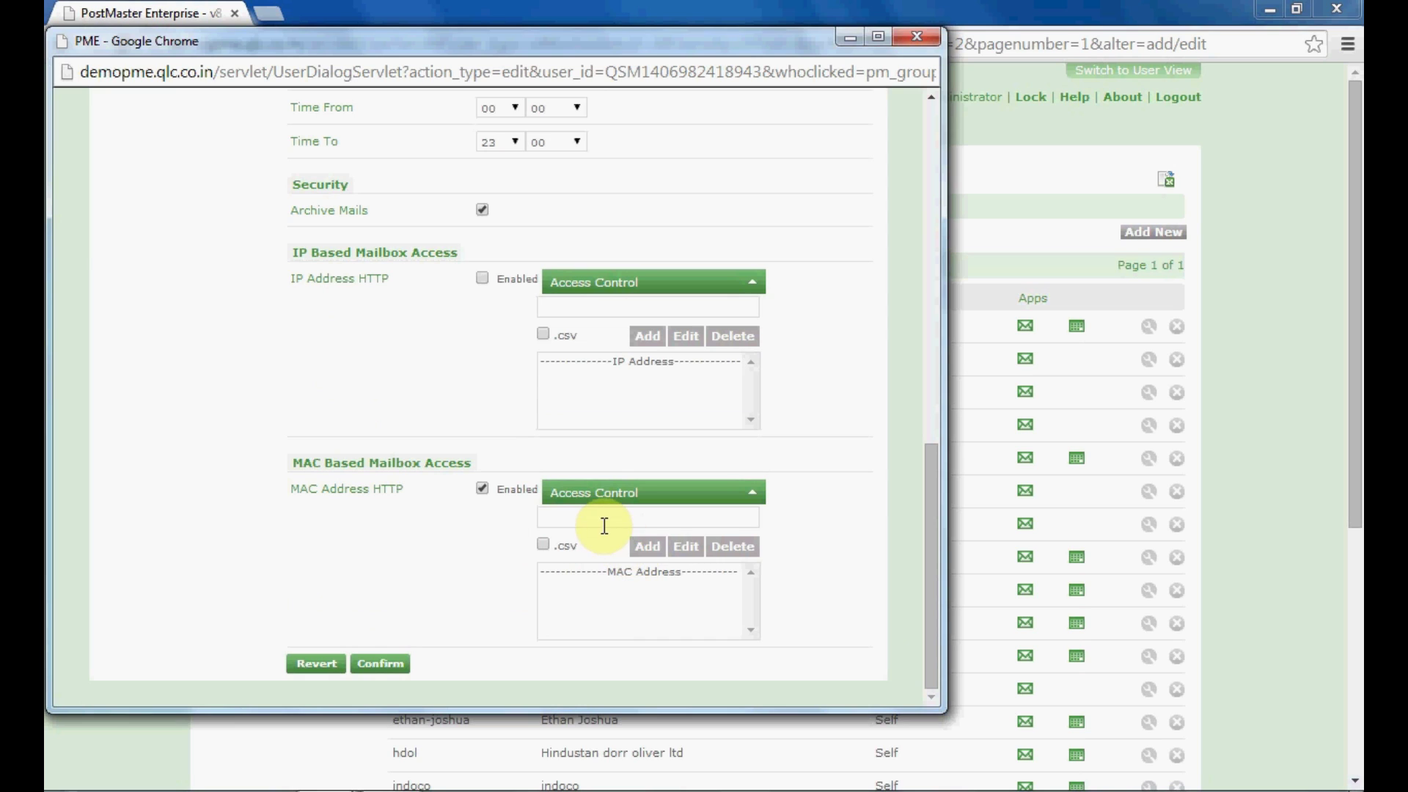
left_click(482, 489)
left_click(381, 664)
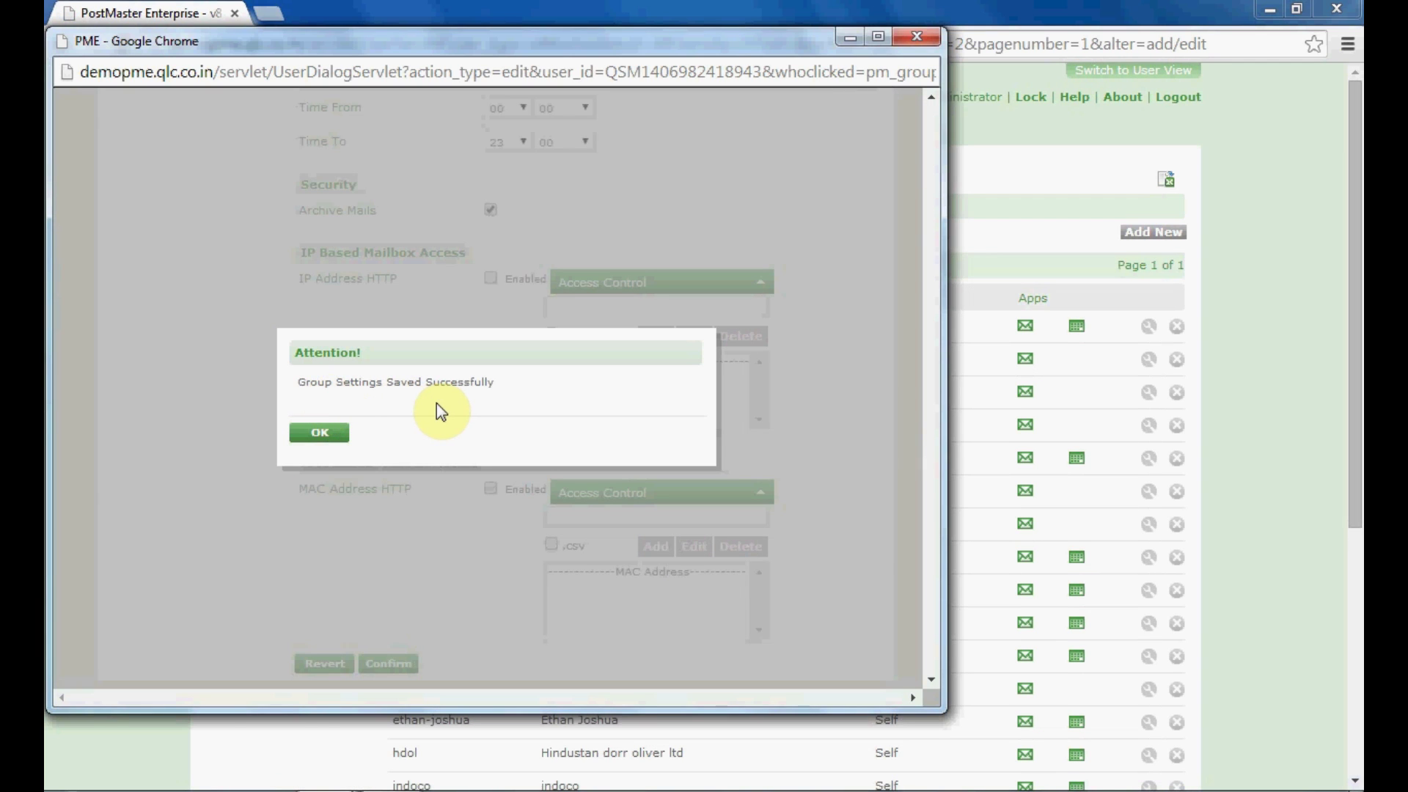
Acknowledge the group-settings-saved notice and scroll back to the top of the group mail settings
left_click(342, 434)
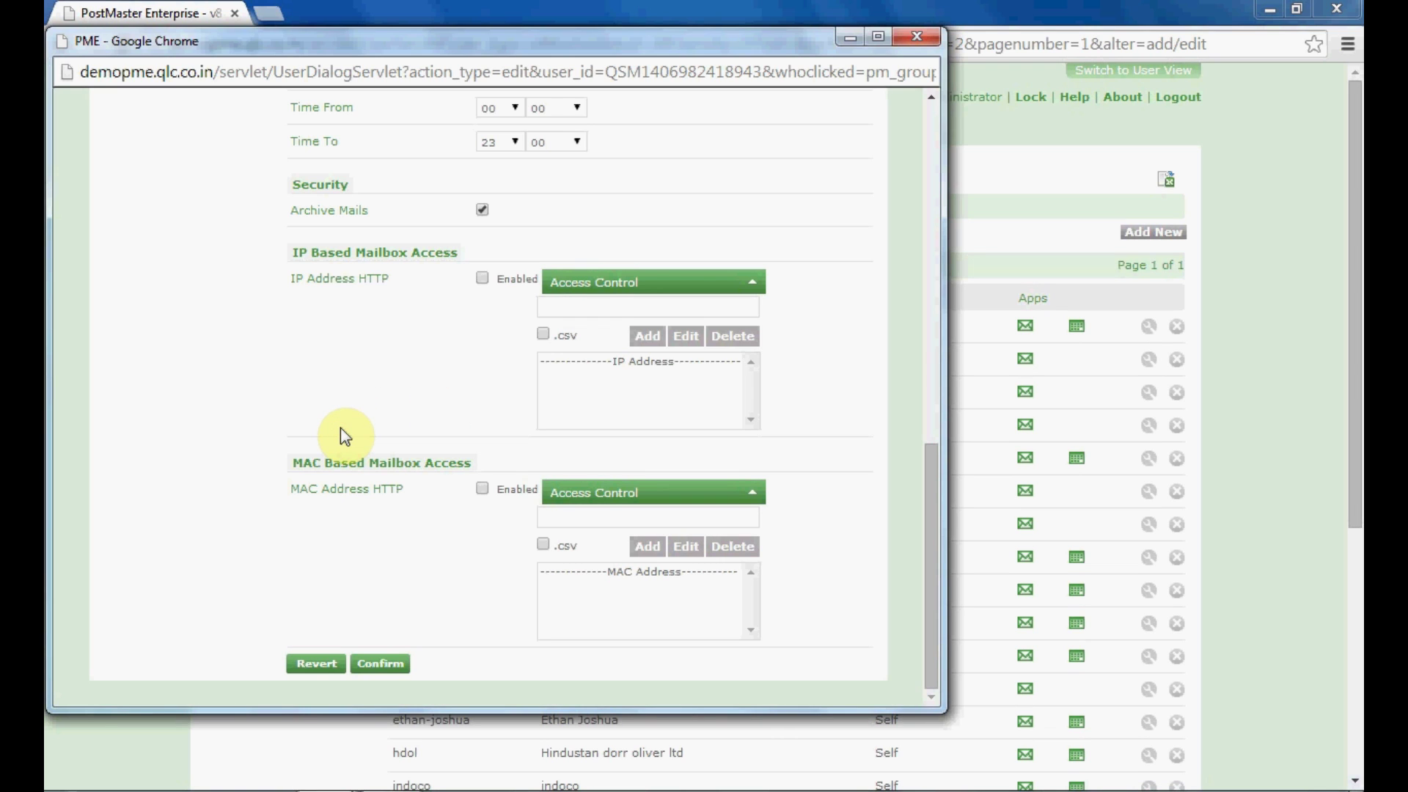
left_click_drag(934, 106, 934, 102)
left_click(935, 102)
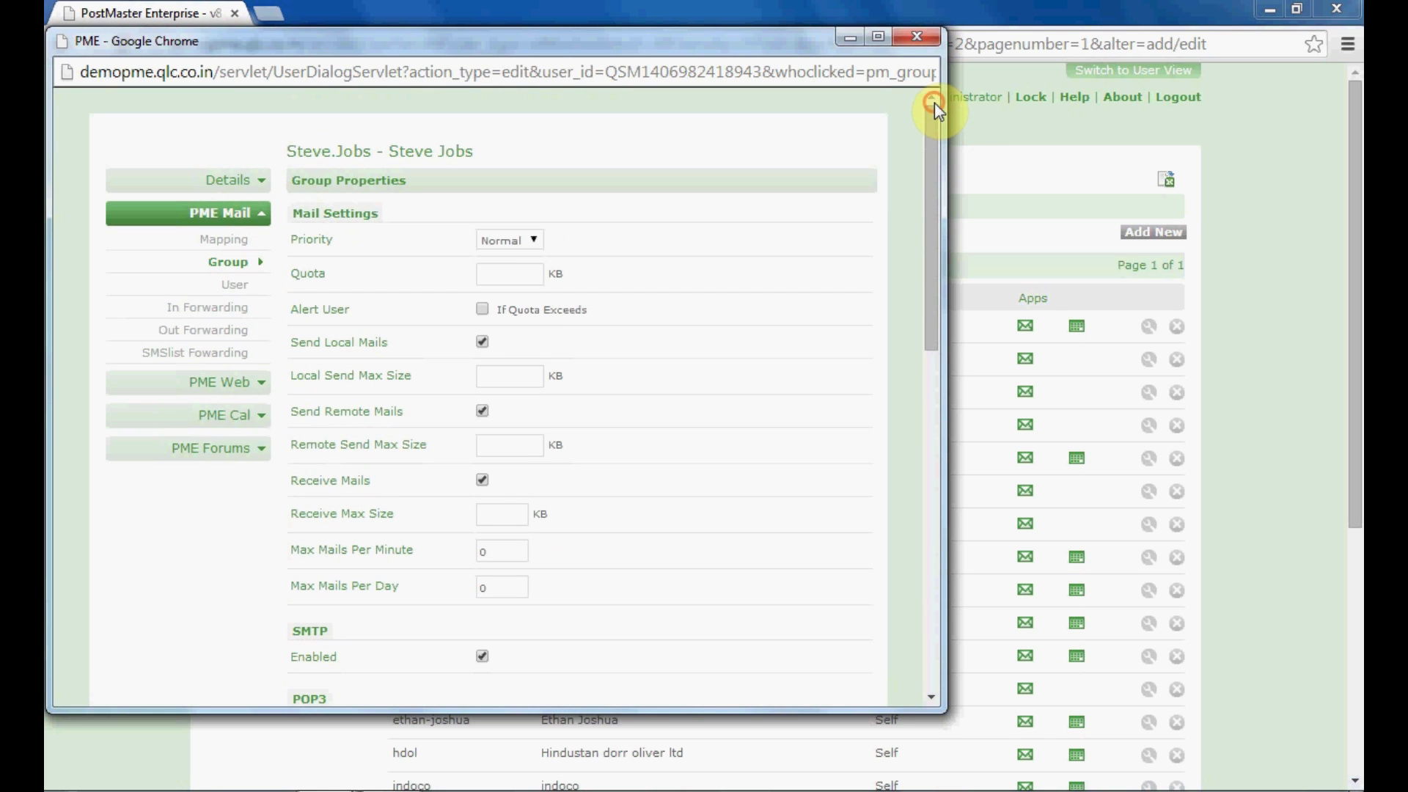
In PME Mail user settings, enable Address Book 'Hide User' and Web Mail 'Empty Trash On Logout'
left_click(241, 288)
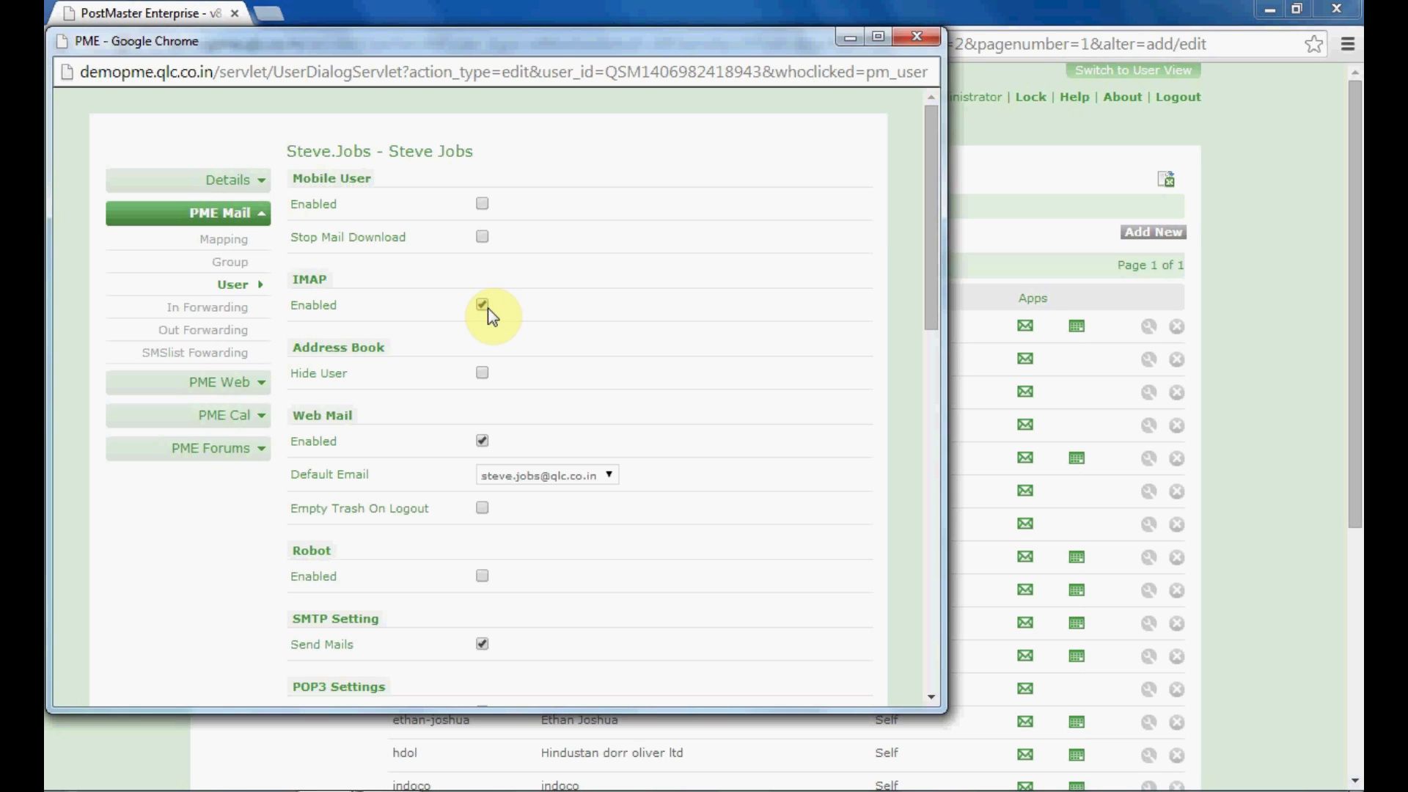
left_click(488, 379)
left_click(483, 507)
left_click_drag(935, 314, 934, 399)
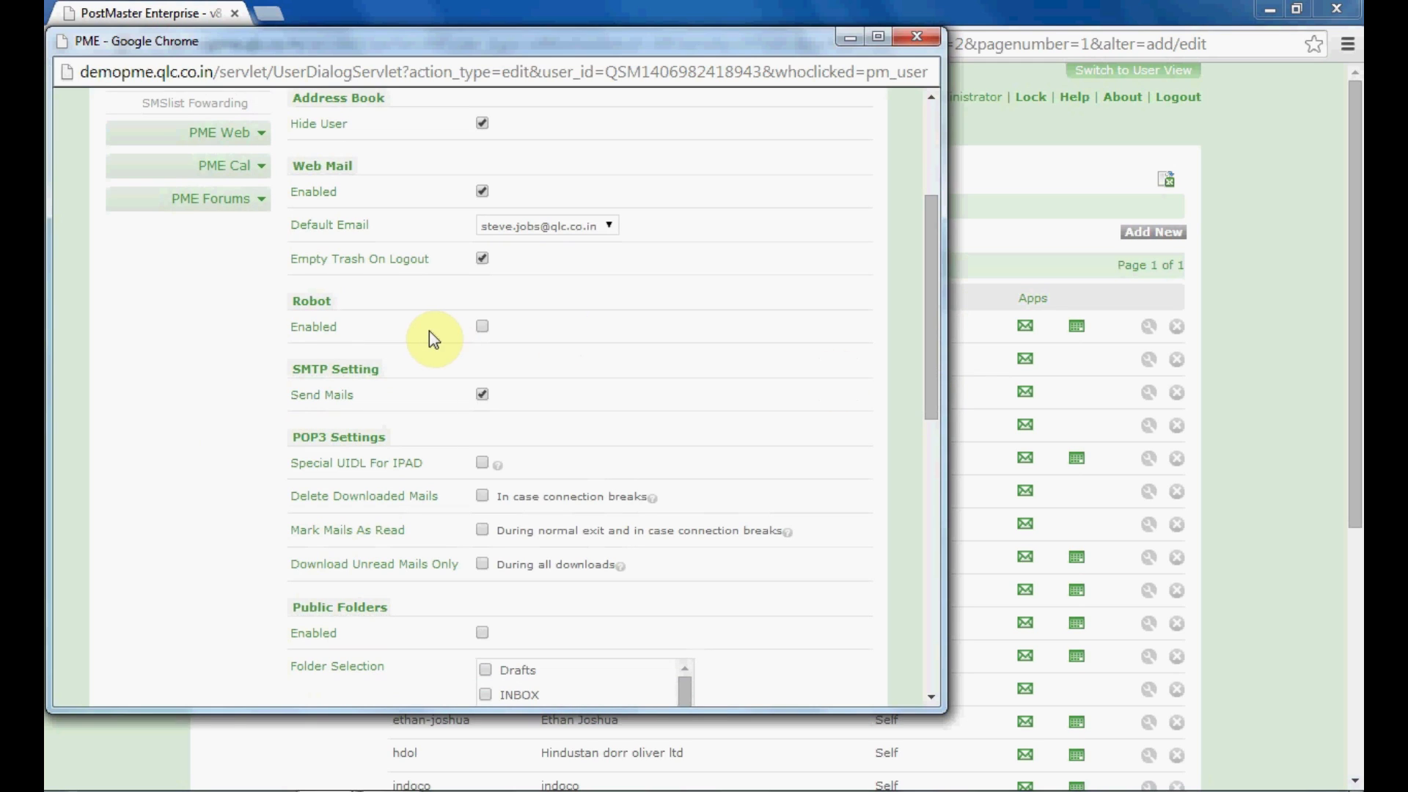
Enable the Robot feature, then scroll down to the Public Folders 'Enabled' option
left_click(484, 332)
left_click(928, 417)
left_click_drag(929, 424, 935, 454)
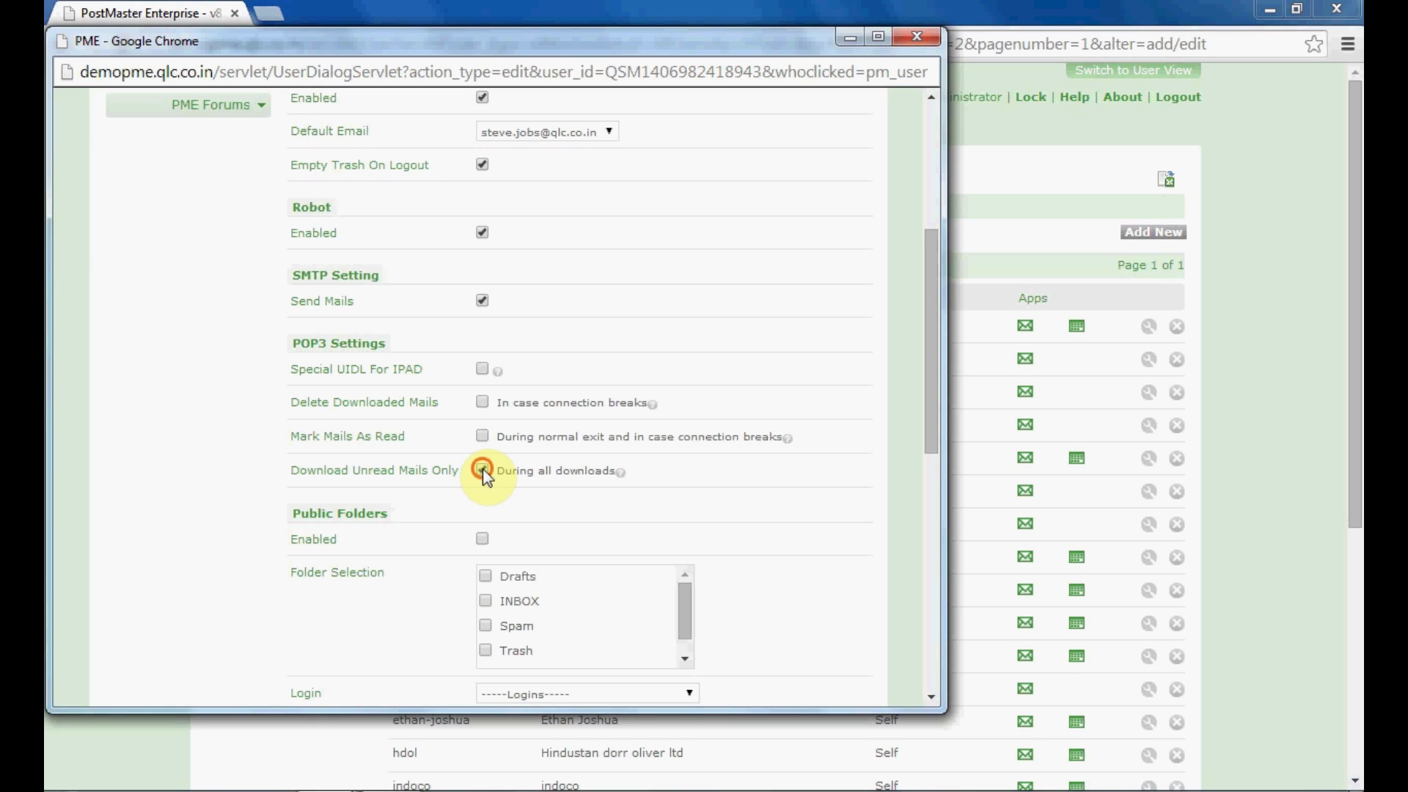
left_click_drag(931, 431, 938, 503)
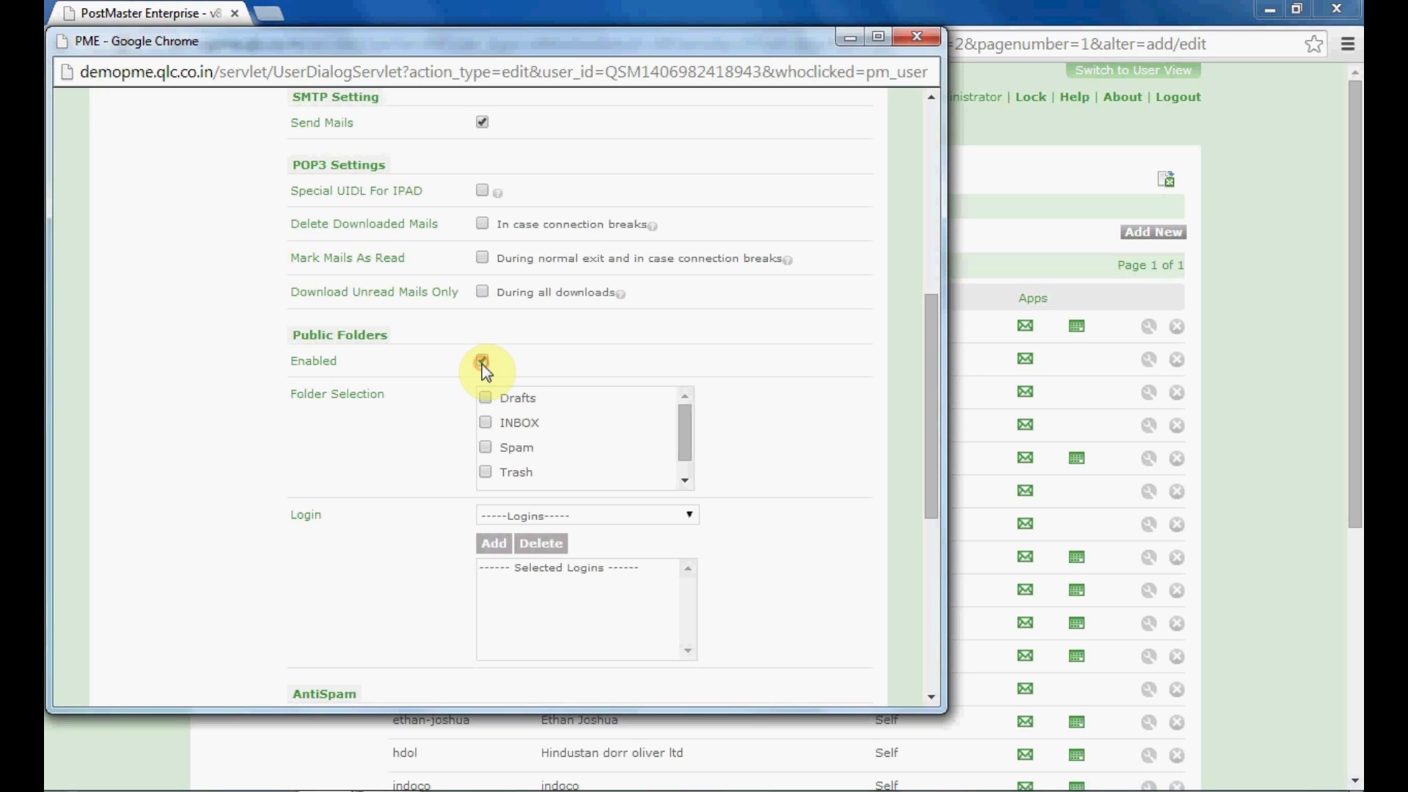
Select the INBOX and Spam public folders and choose a login for folder access
left_click(486, 423)
left_click(486, 447)
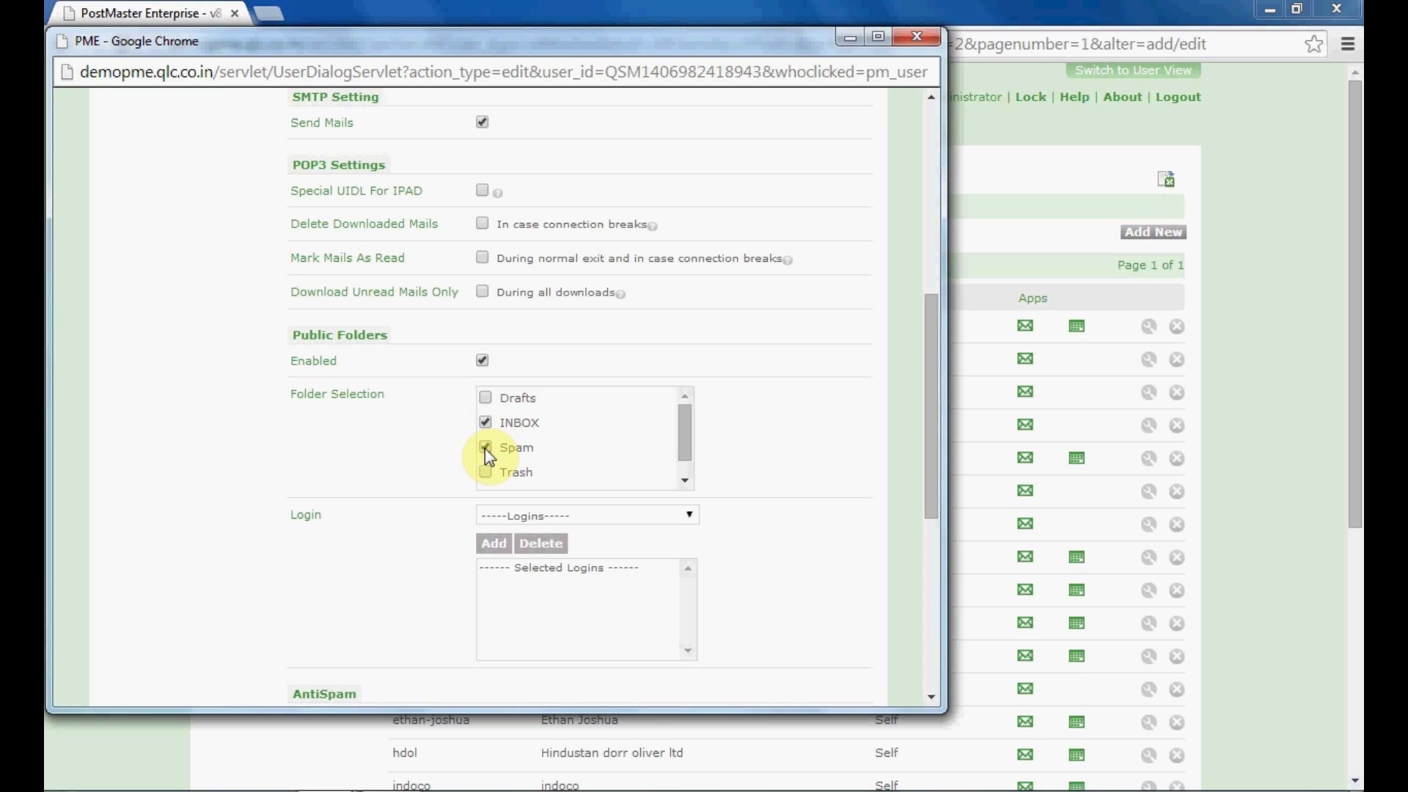
left_click(503, 520)
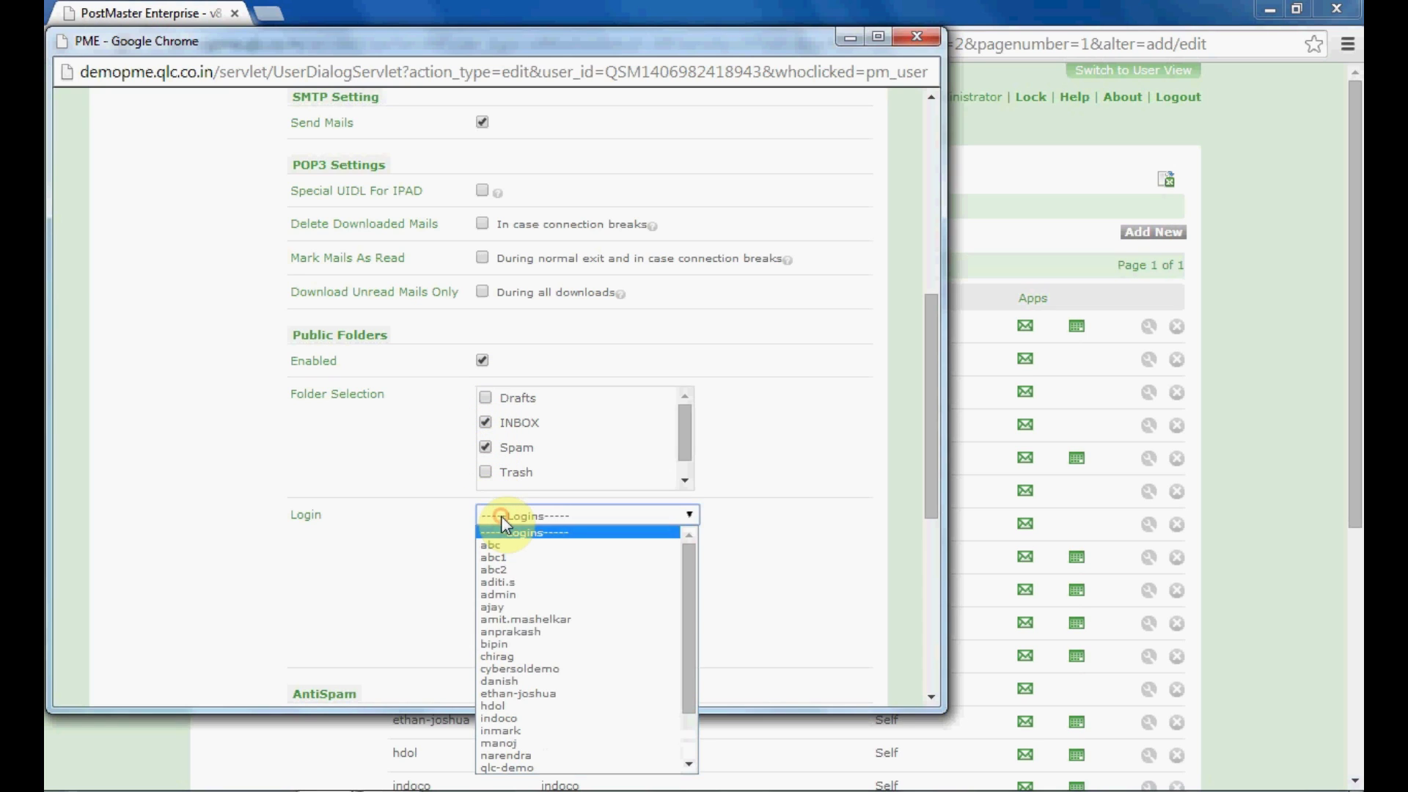
left_click(516, 620)
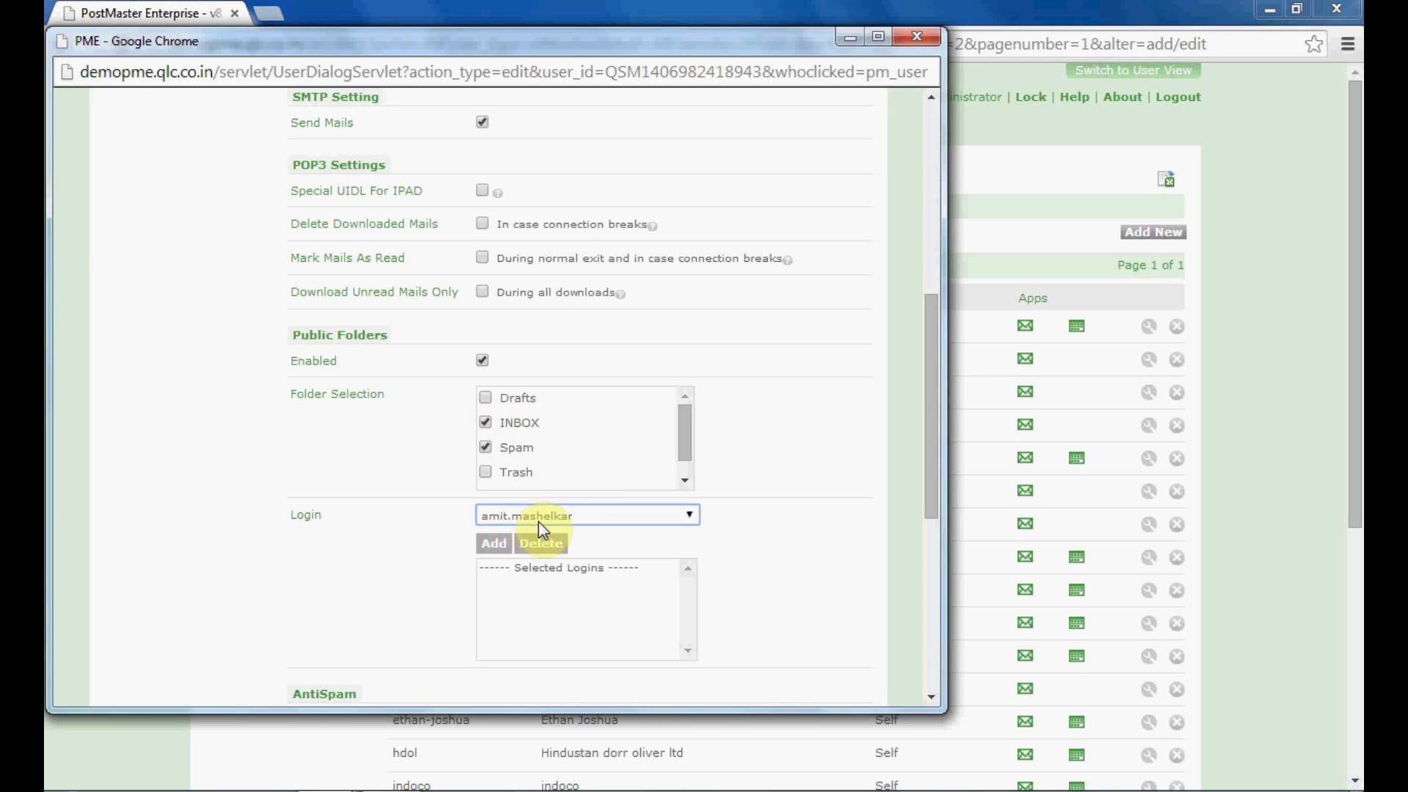
Untick INBOX, Spam and Public Folders 'Enabled', and reset the login choice to none
left_click(486, 448)
left_click(486, 423)
left_click(483, 360)
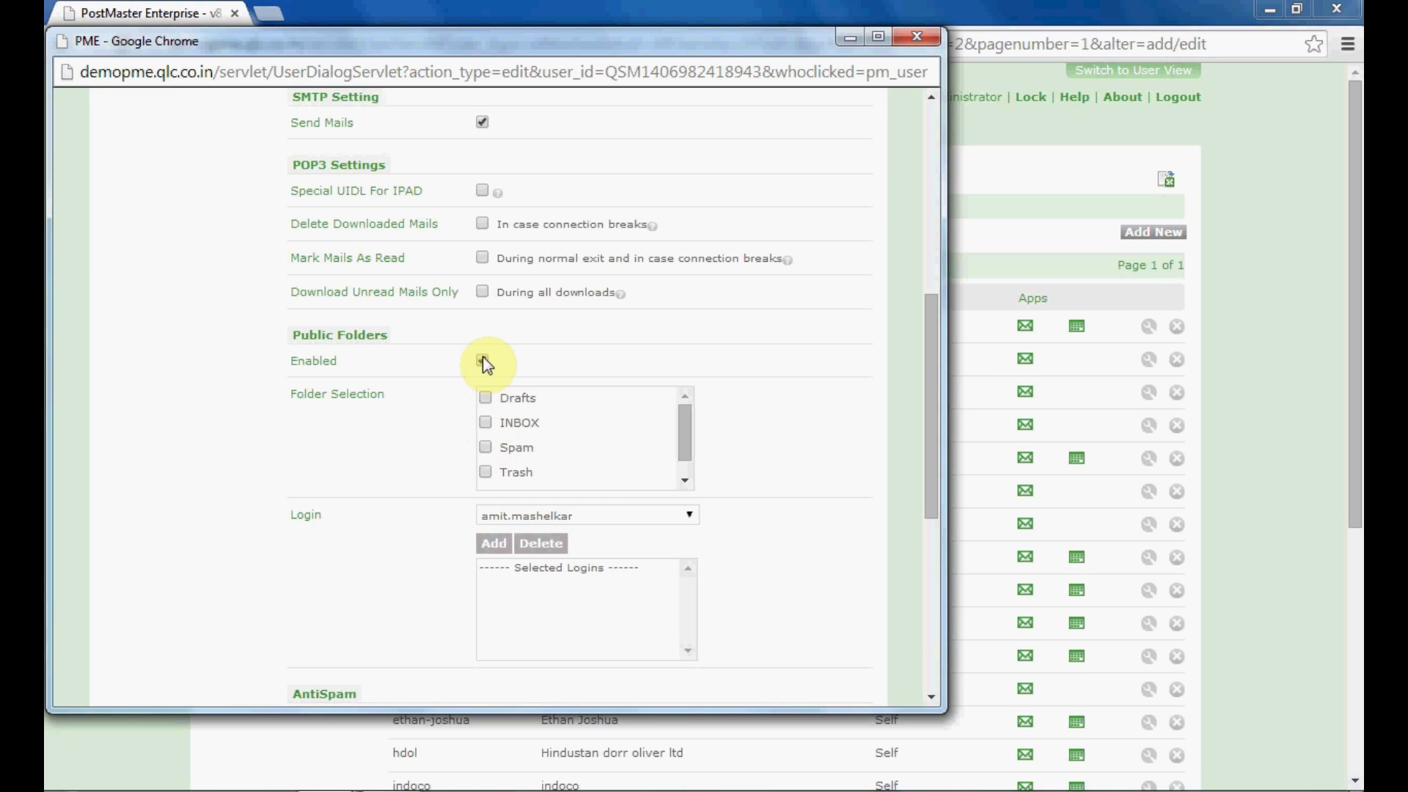
left_click(504, 514)
left_click(511, 528)
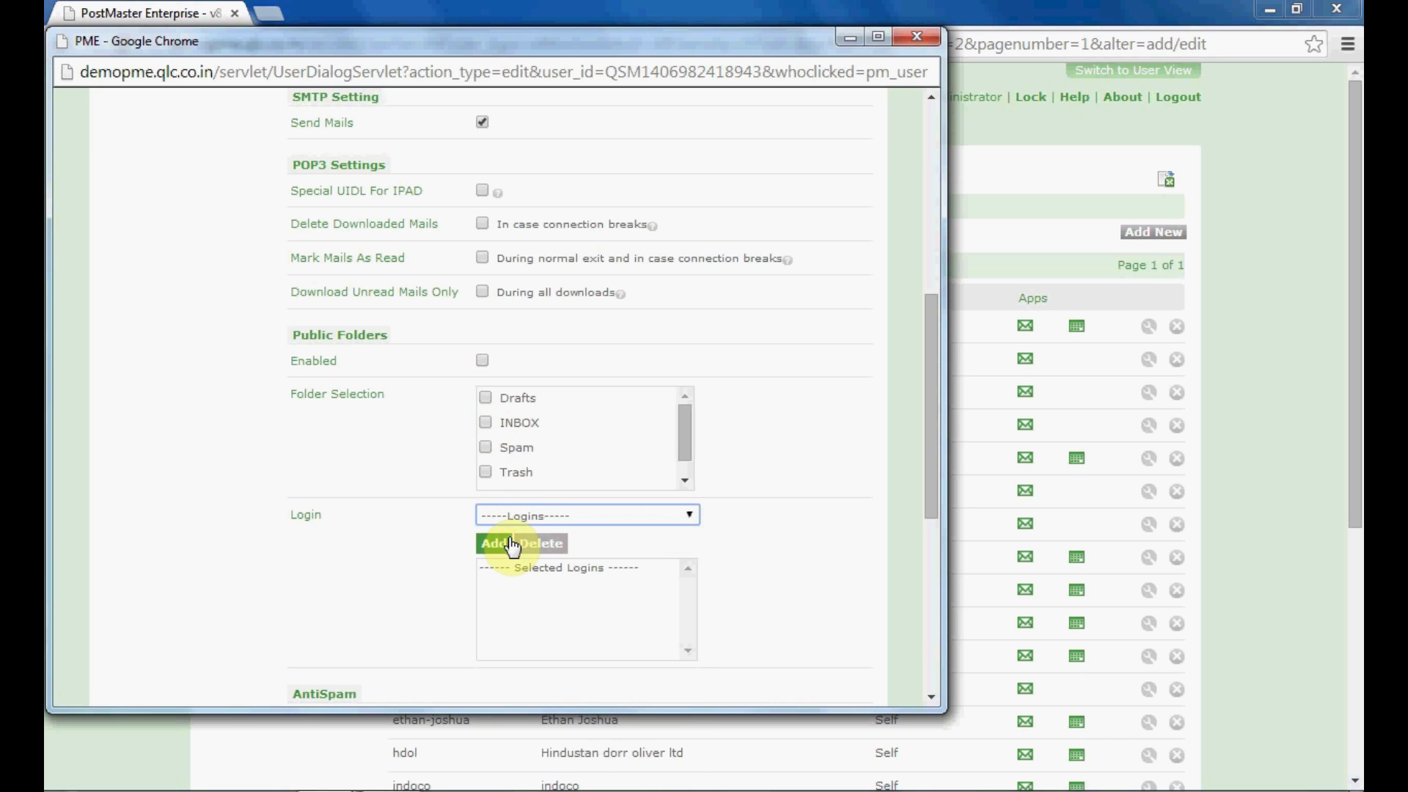
left_click_drag(932, 482, 930, 592)
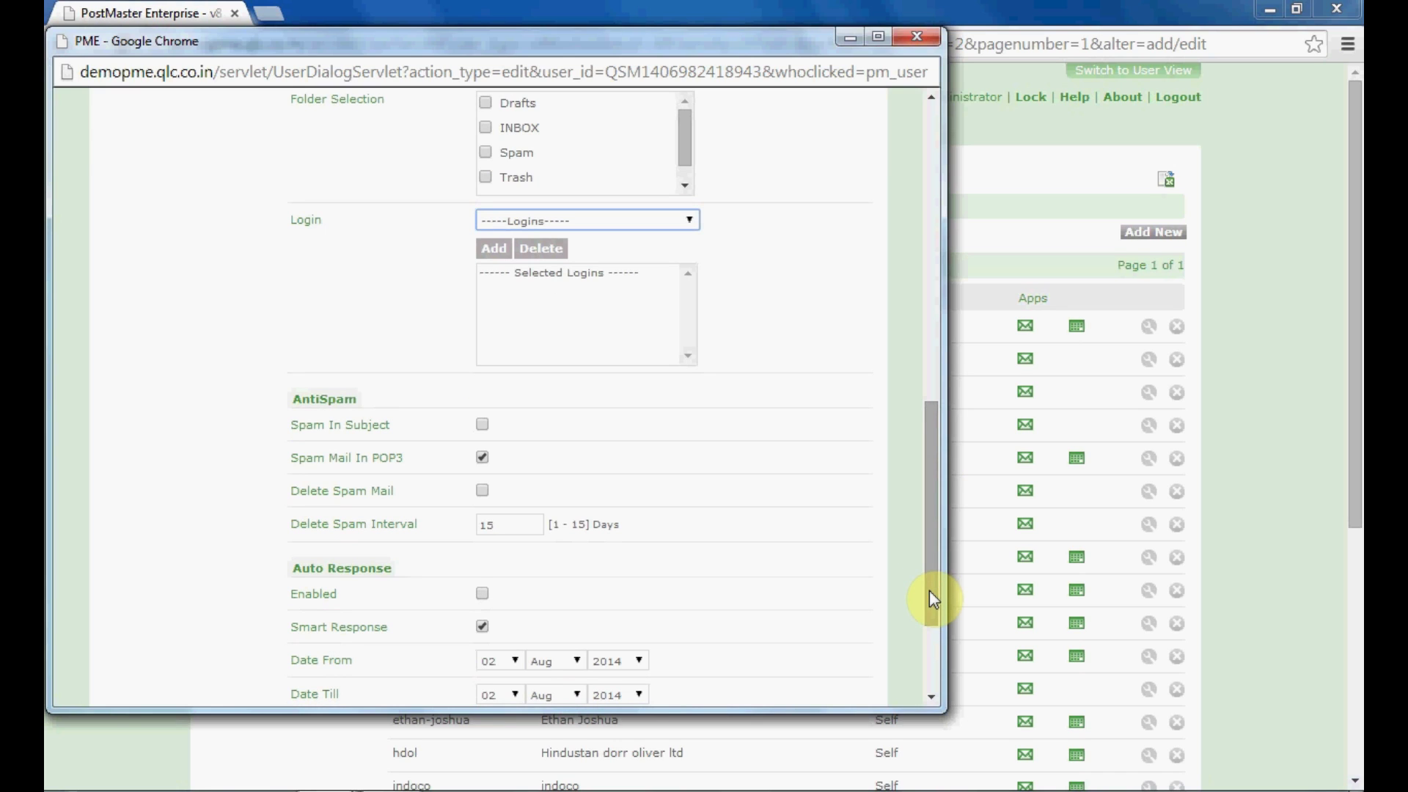
Change the Delete Spam Interval from 15 to 3 days, then move down to the Auto Response box
left_click_drag(930, 591, 930, 591)
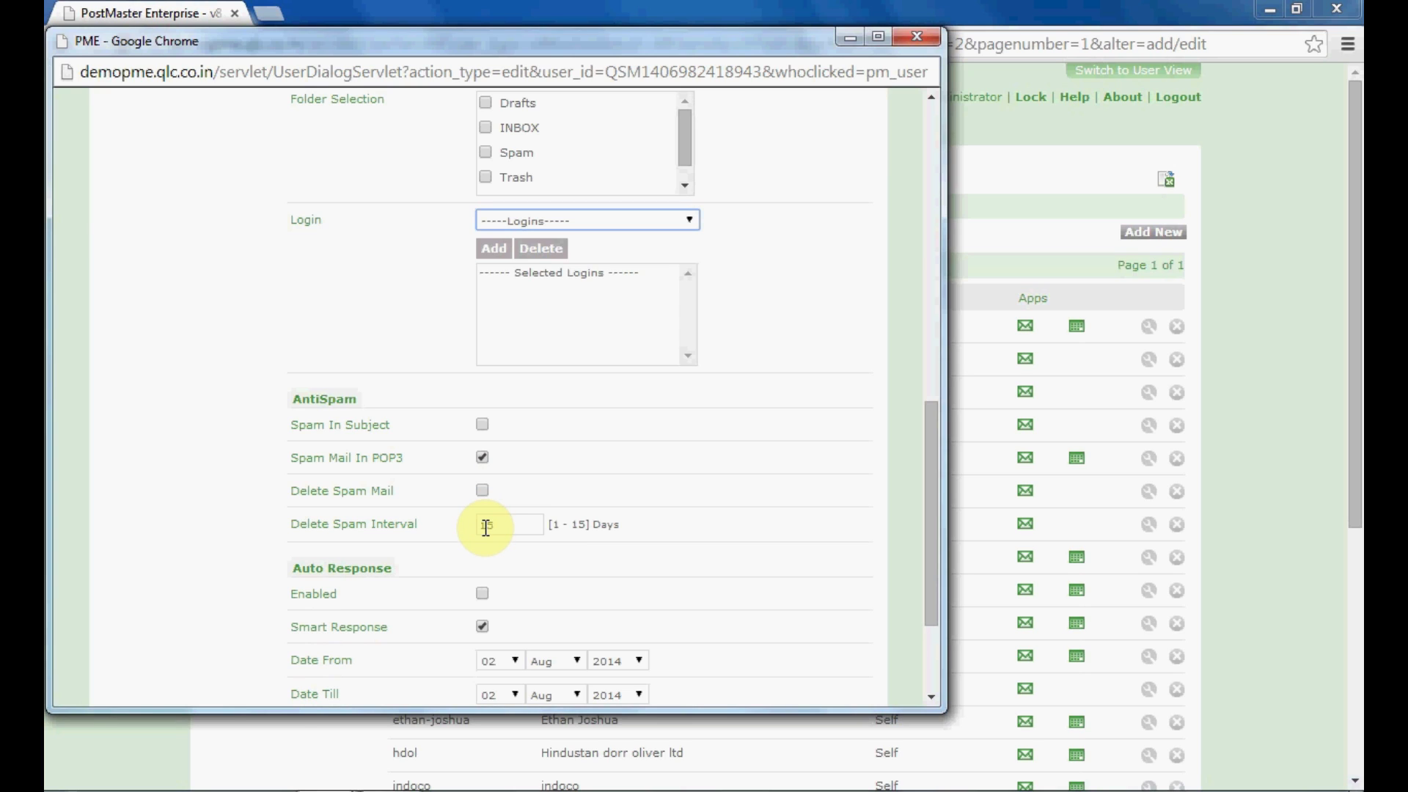
left_click(519, 526)
key("BackSpace")
key("BackSpace")
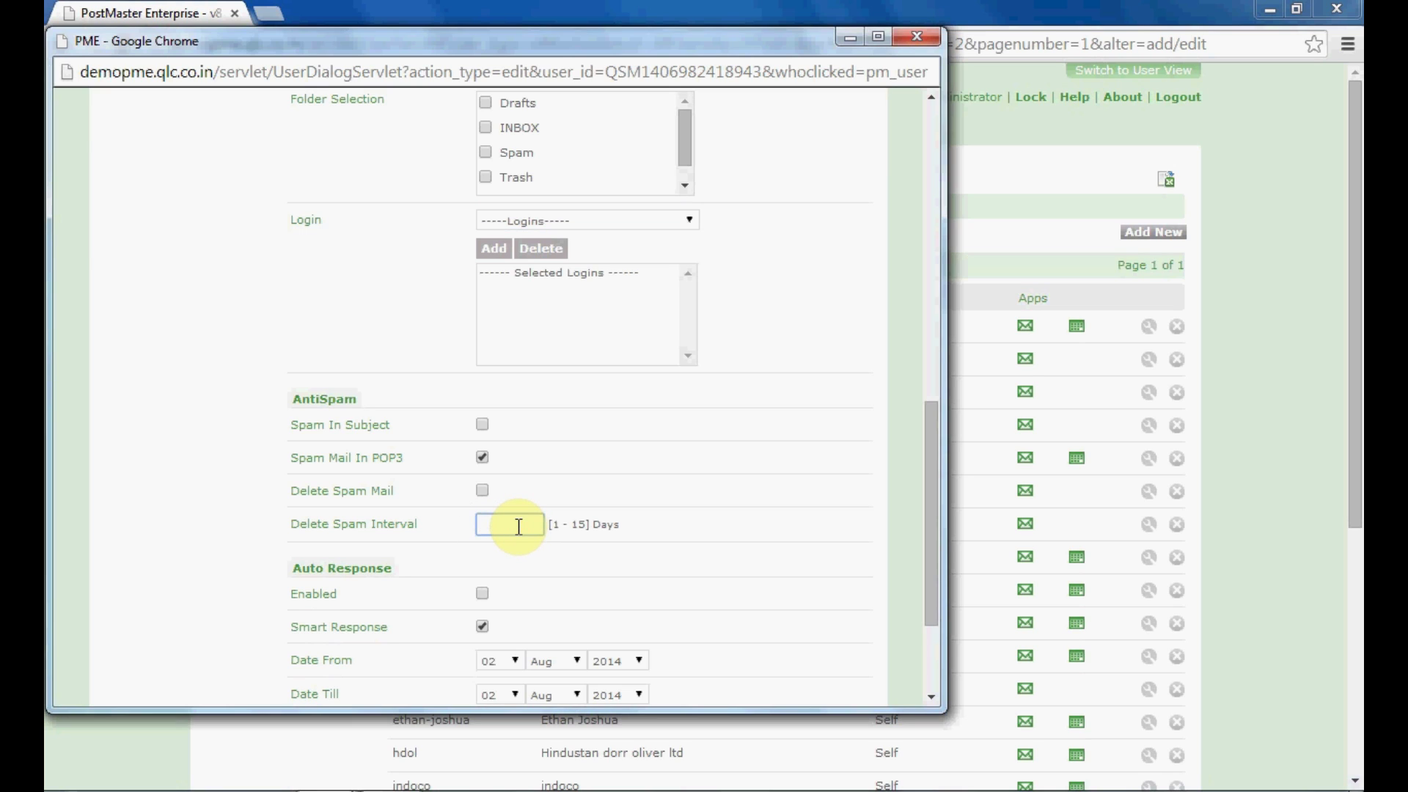
type("3")
left_click_drag(936, 619, 932, 691)
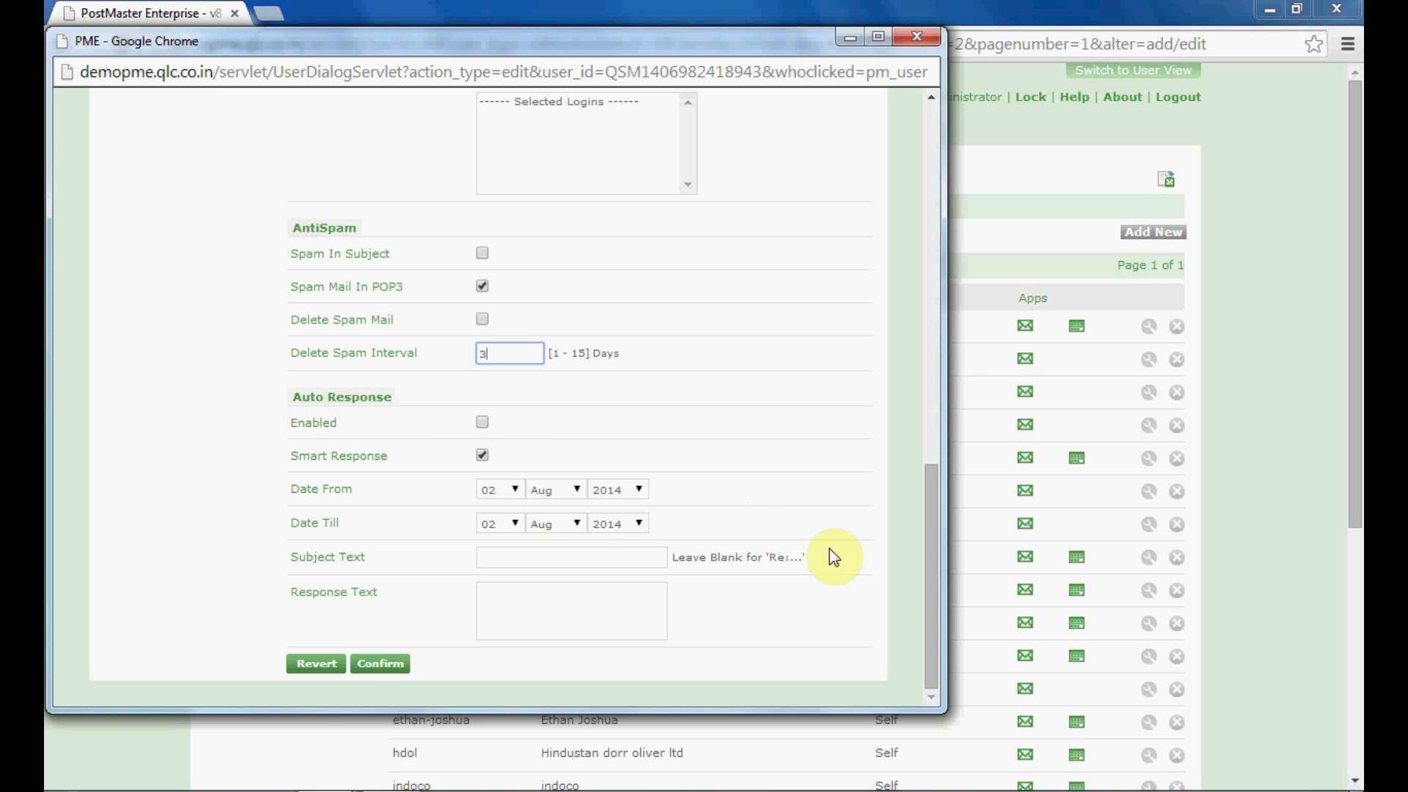
left_click_drag(930, 613, 930, 644)
left_click(499, 605)
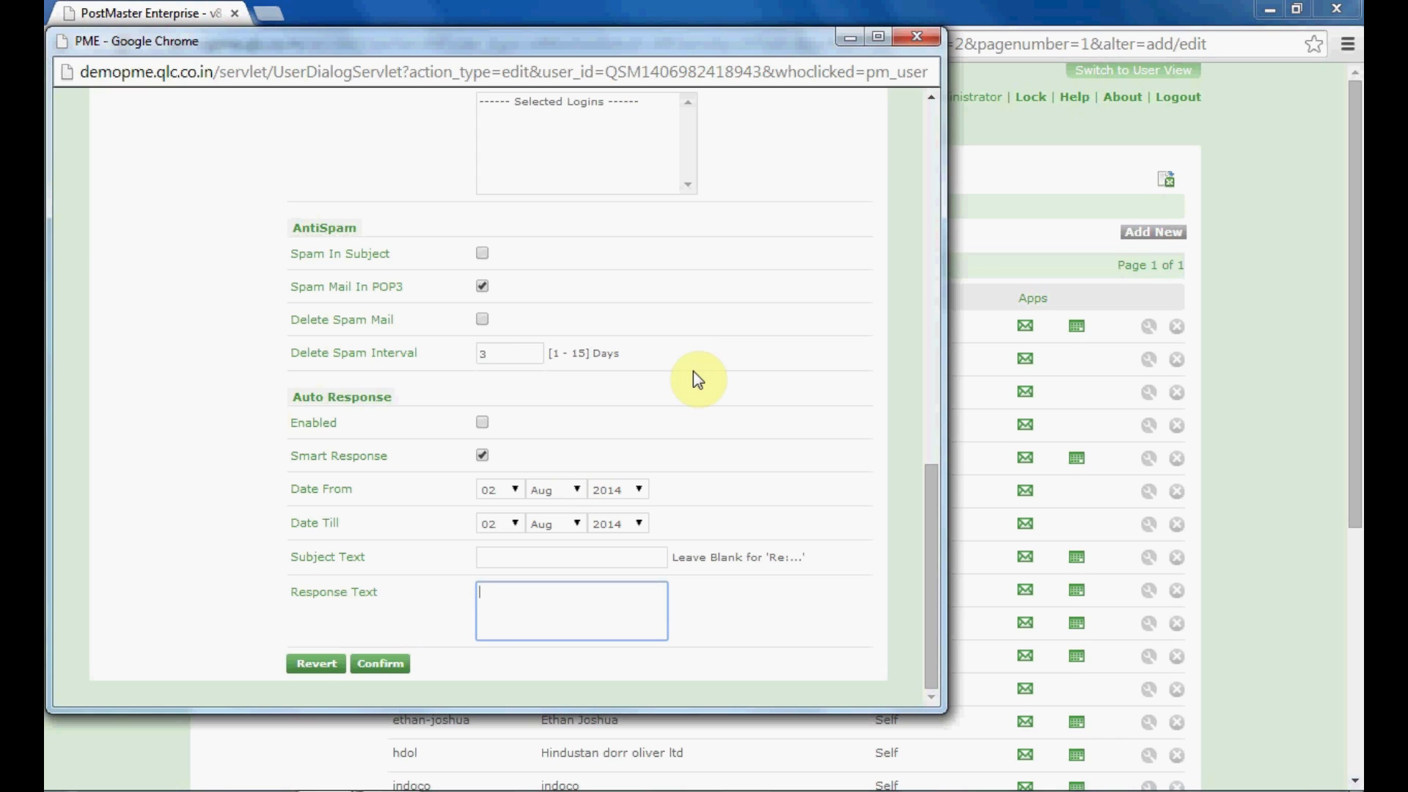
Confirm the user-level settings, acknowledge 'User Settings Saved Successfully', and return to the form's top
left_click(394, 666)
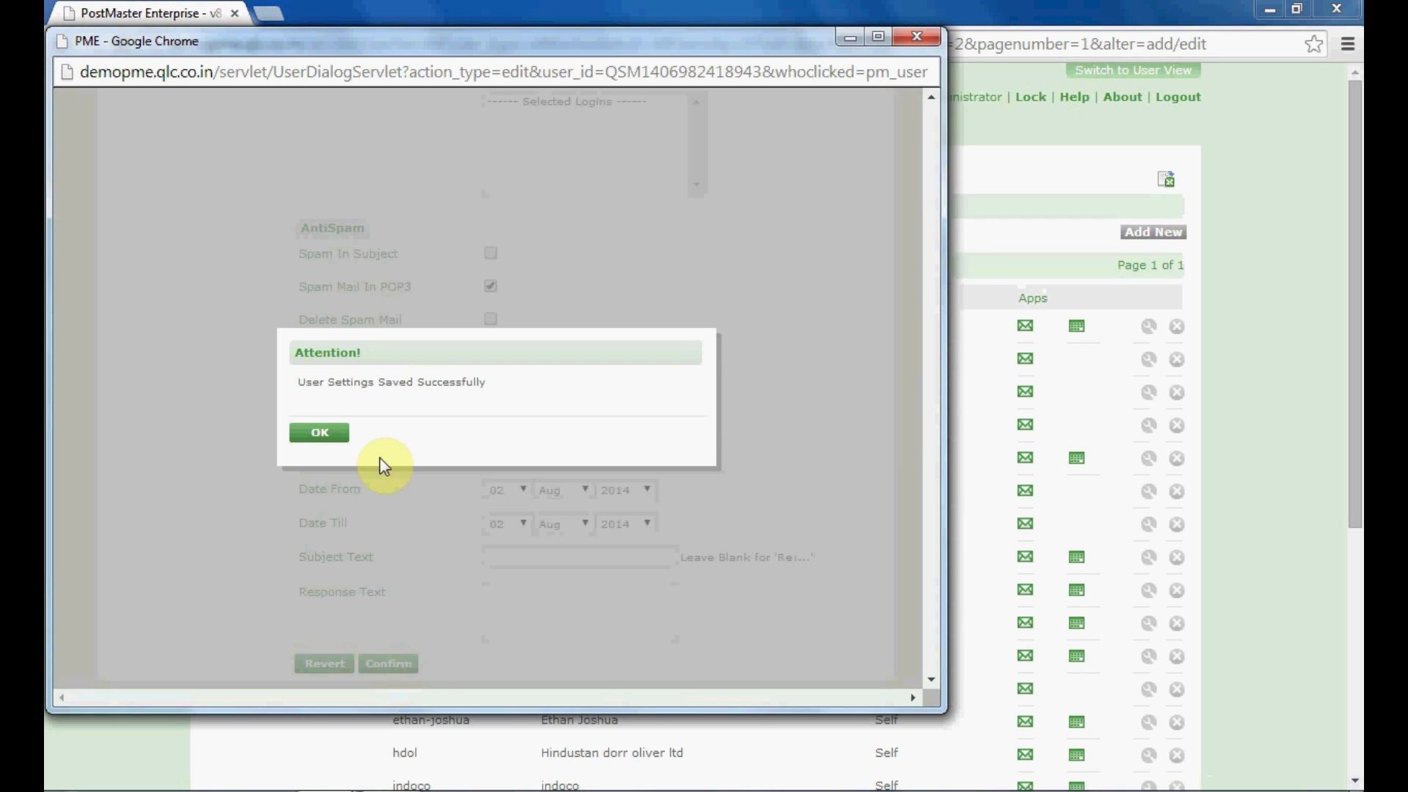
left_click(319, 435)
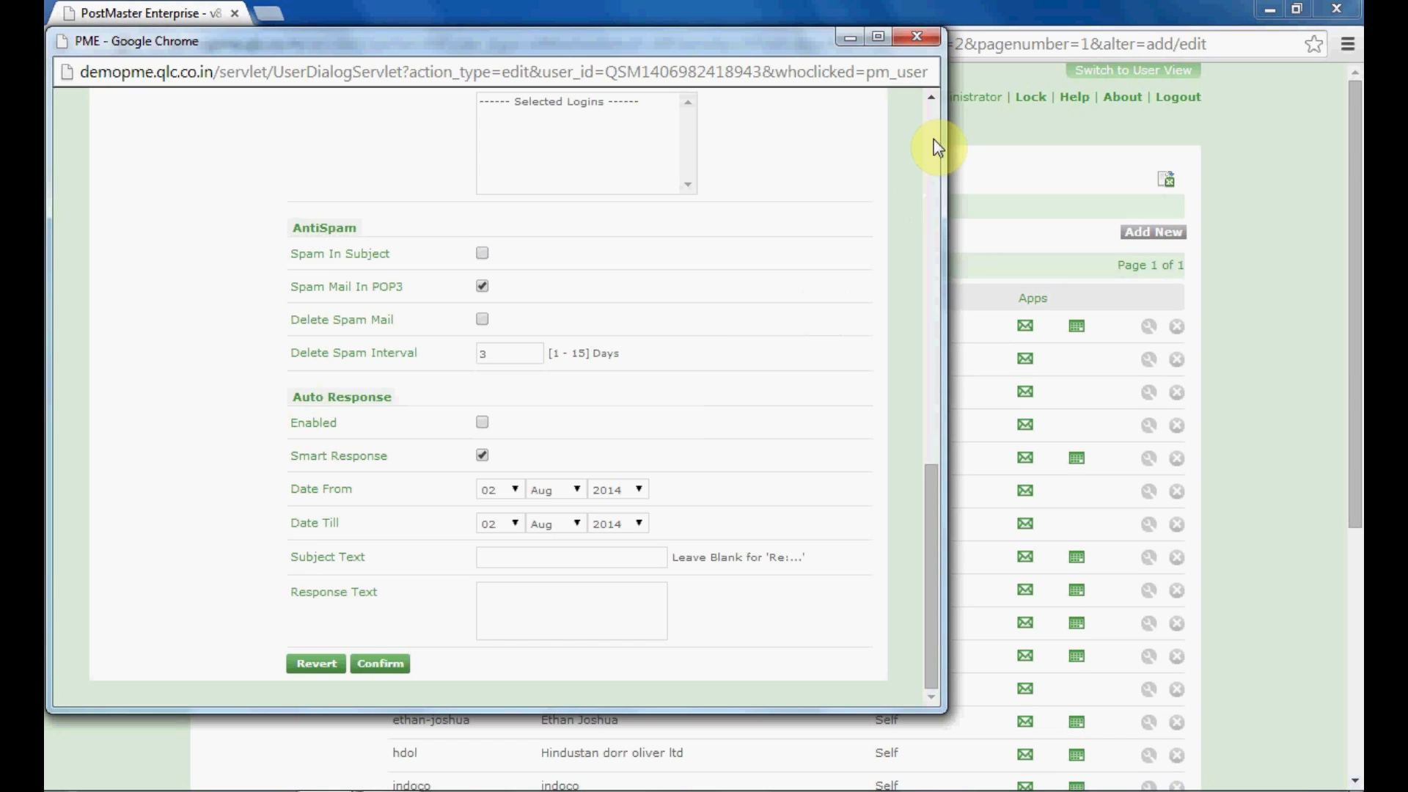
left_click(931, 119)
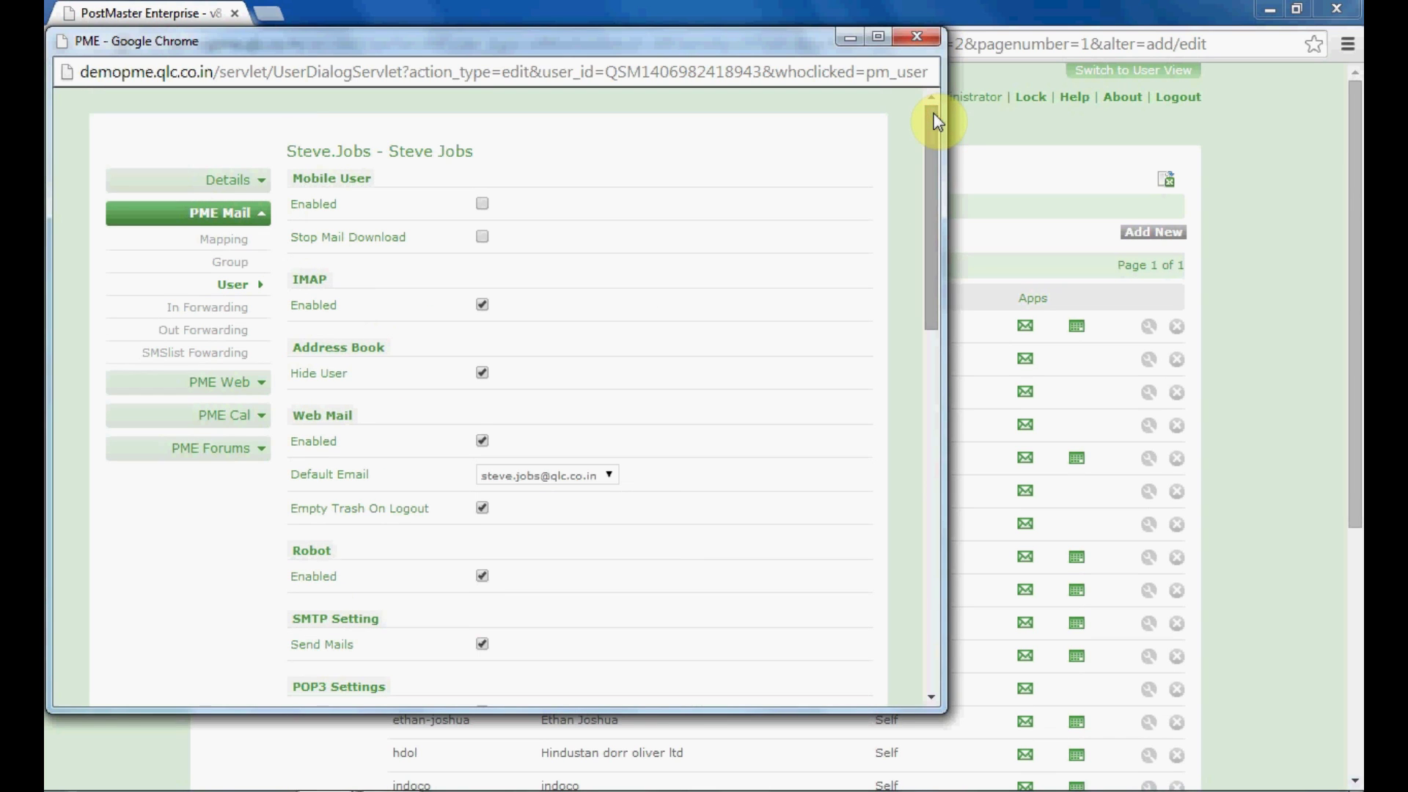